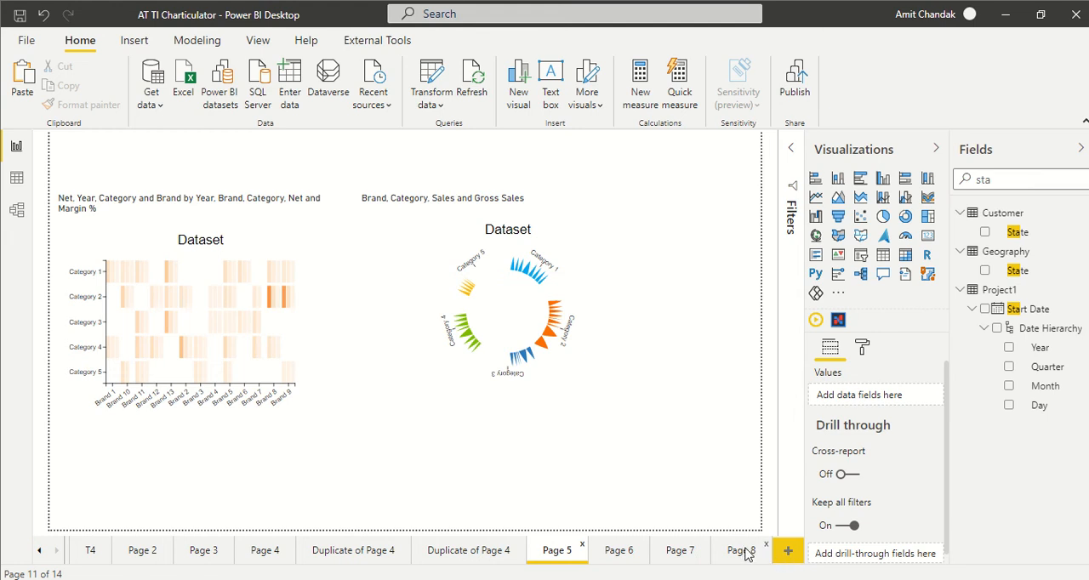
- Add a new report page with a Microsoft Charticulator visual, and move and enlarge the visual to cover most of the page
click(789, 552)
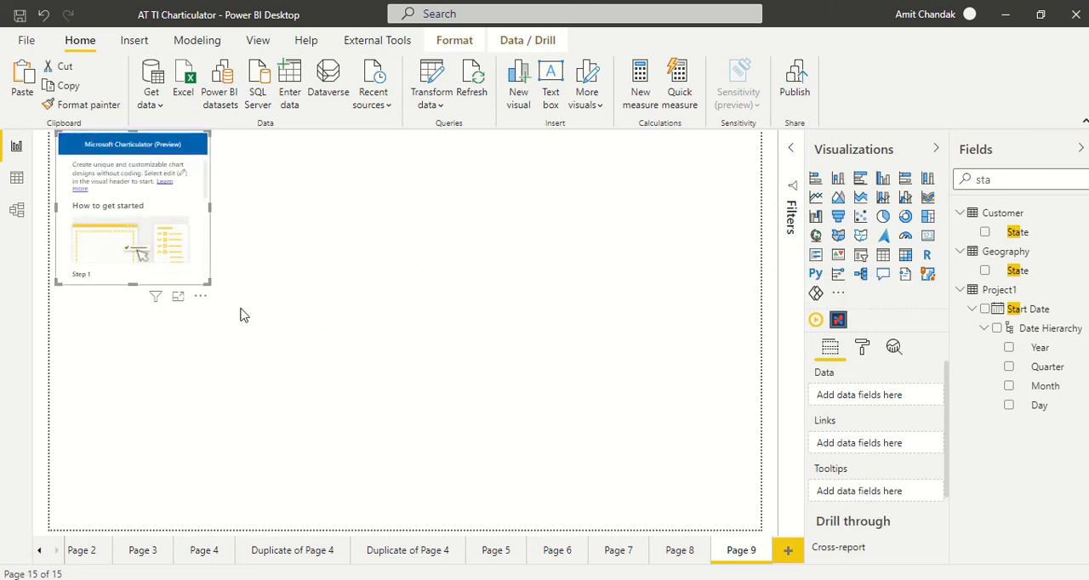
drag(205, 280, 445, 452)
drag(117, 142, 189, 193)
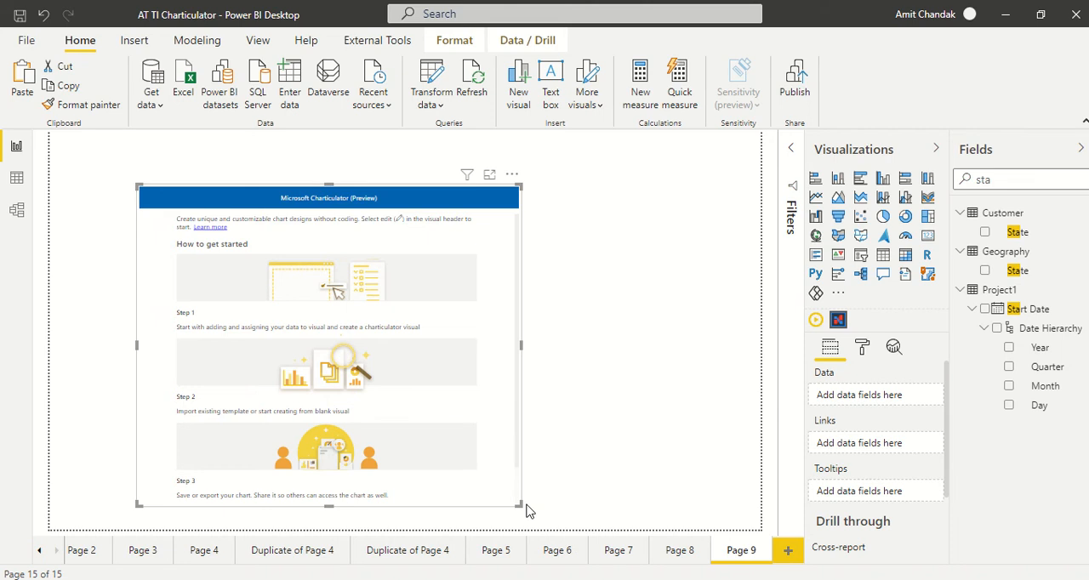
drag(519, 505, 637, 516)
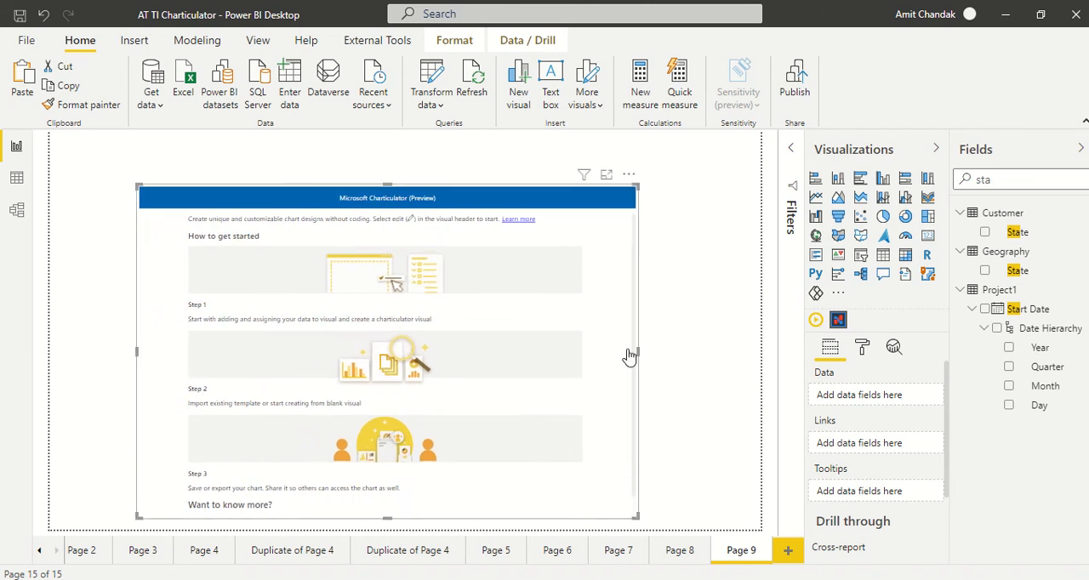
drag(637, 183, 650, 176)
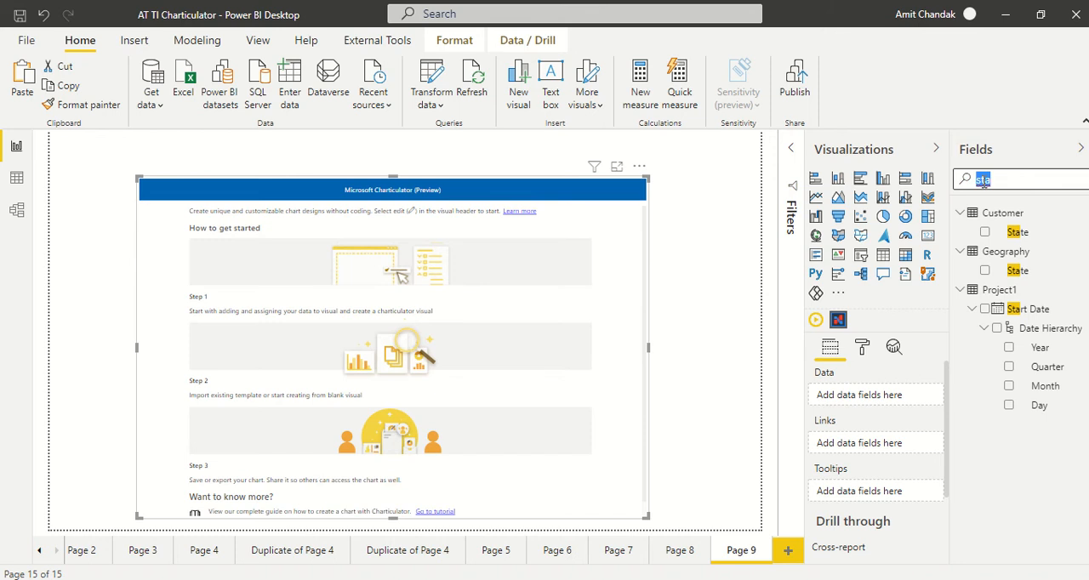
- Add Category from the Item table and the Net measure from the Customer table to the visual's Data
text(cate)
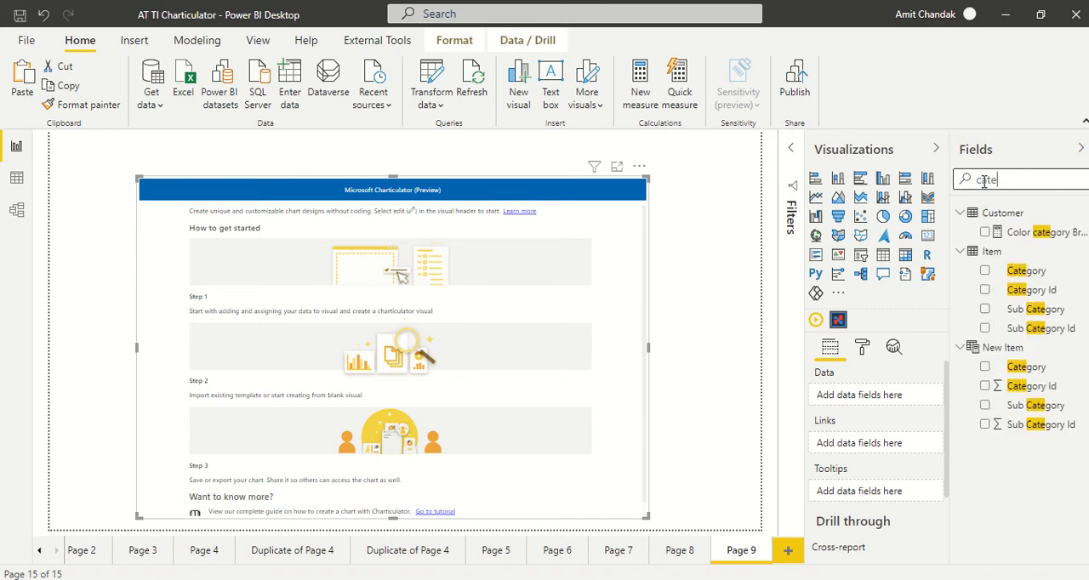
drag(1031, 287, 887, 405)
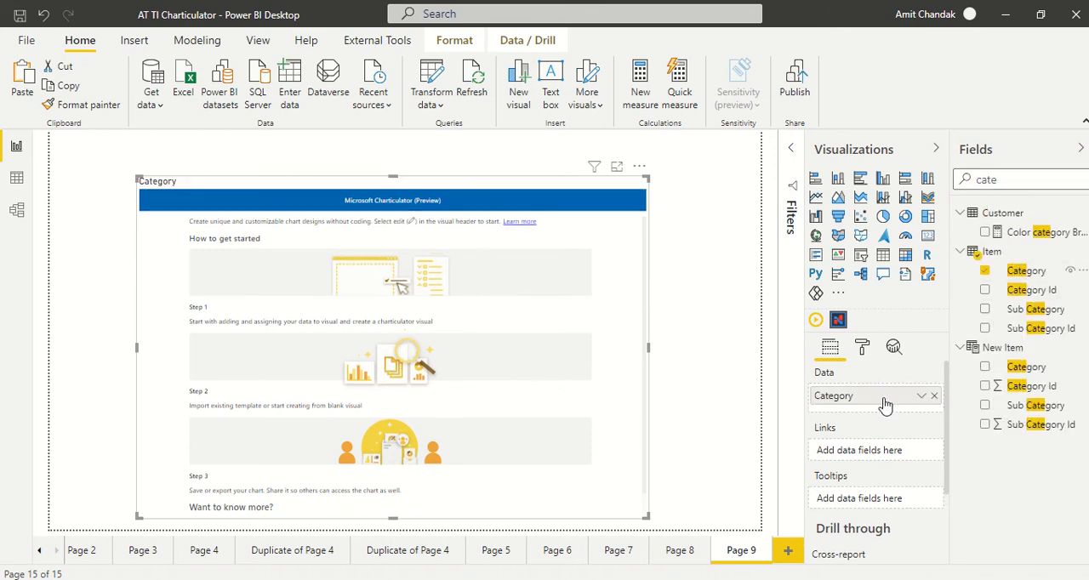
double_click(997, 179)
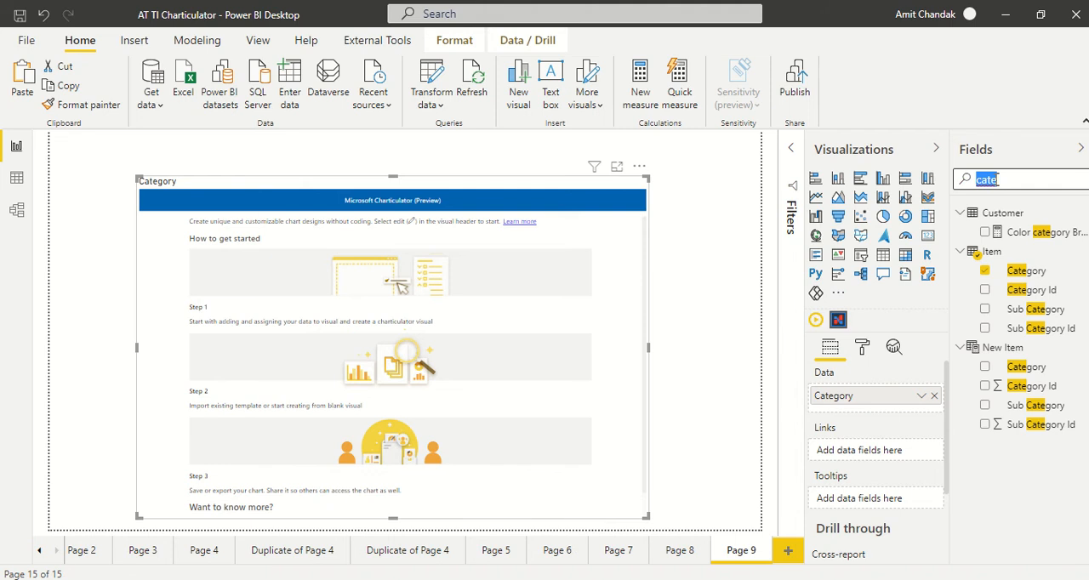
text(net)
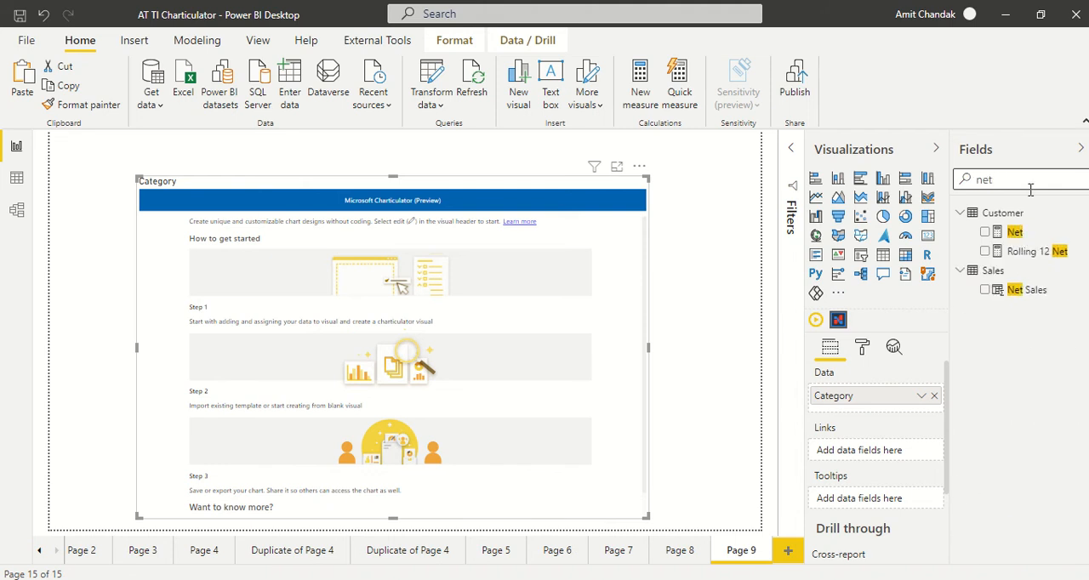
drag(1015, 232, 887, 414)
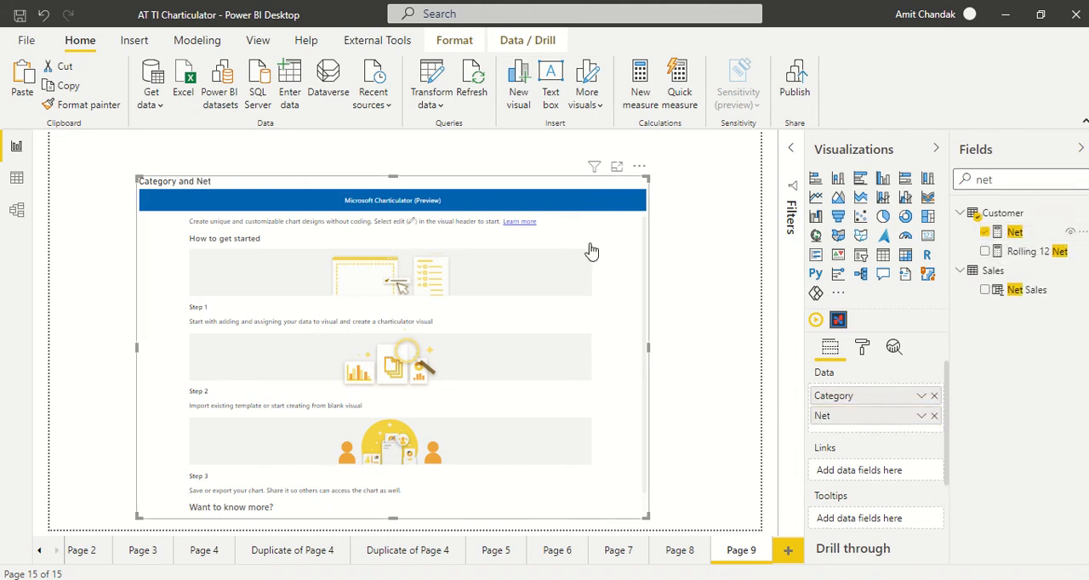
- Open the Charticulator visual for editing and create a new blank chart
click(640, 166)
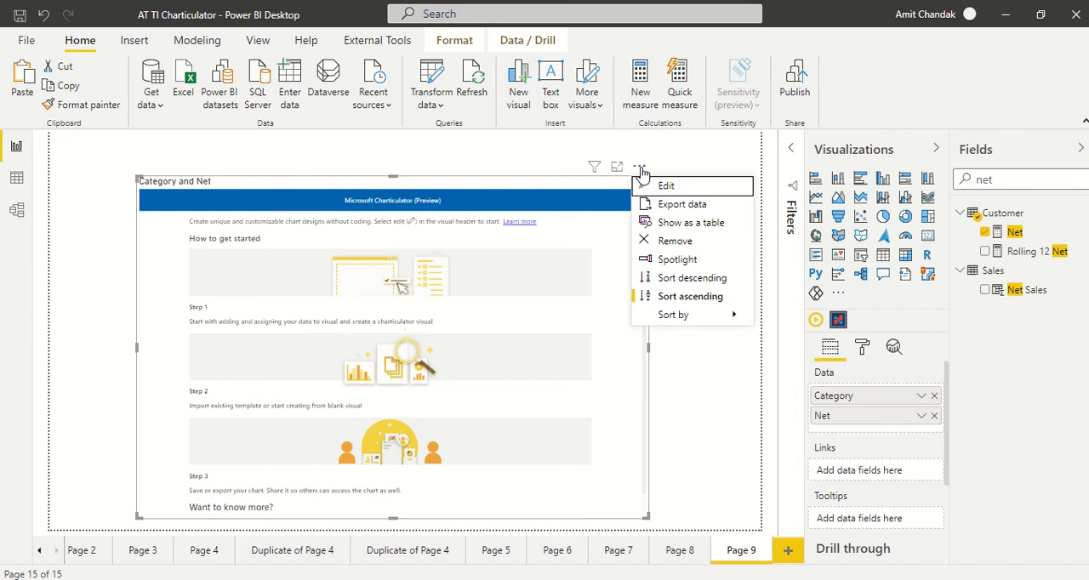
click(657, 191)
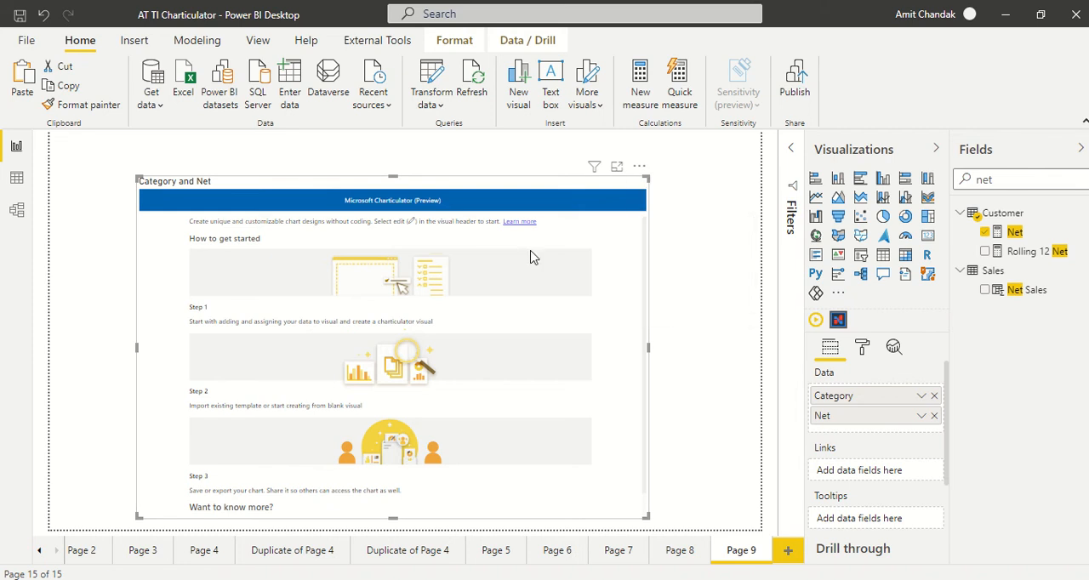
click(269, 364)
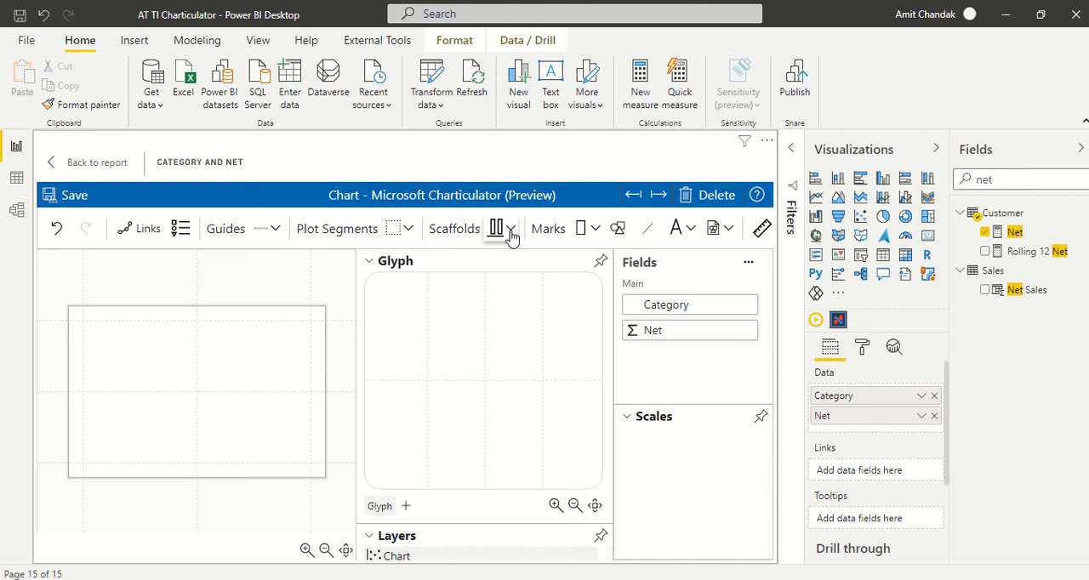
- Apply a polar scaffold to the chart's plot segment
click(511, 235)
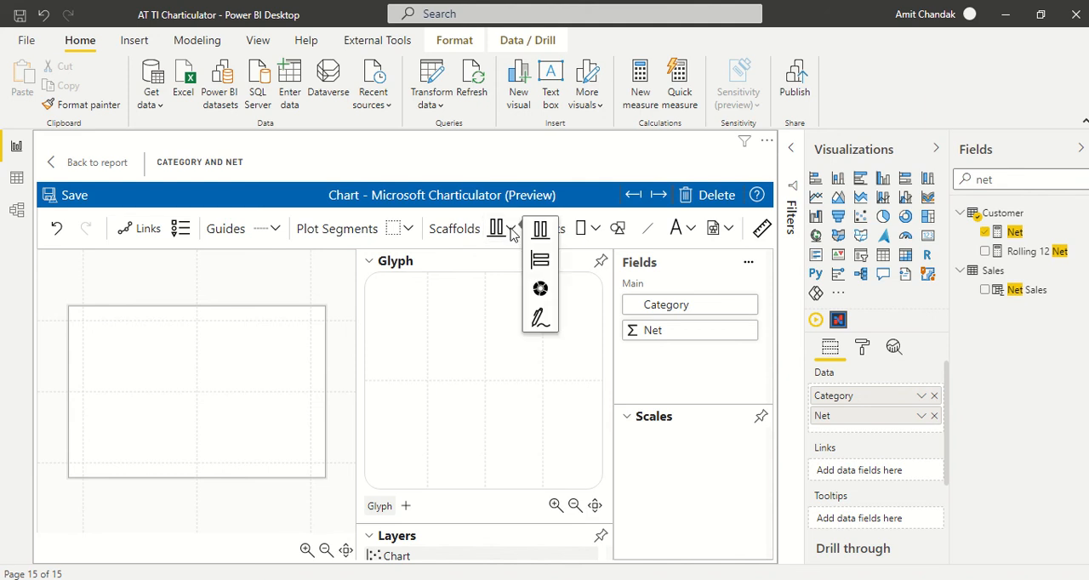
click(535, 286)
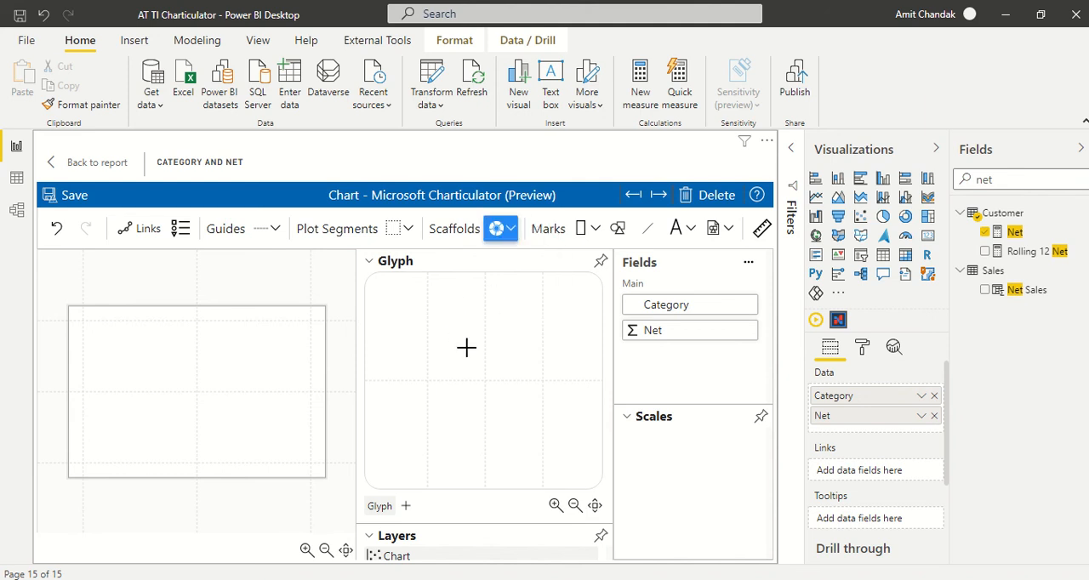
drag(497, 229, 485, 378)
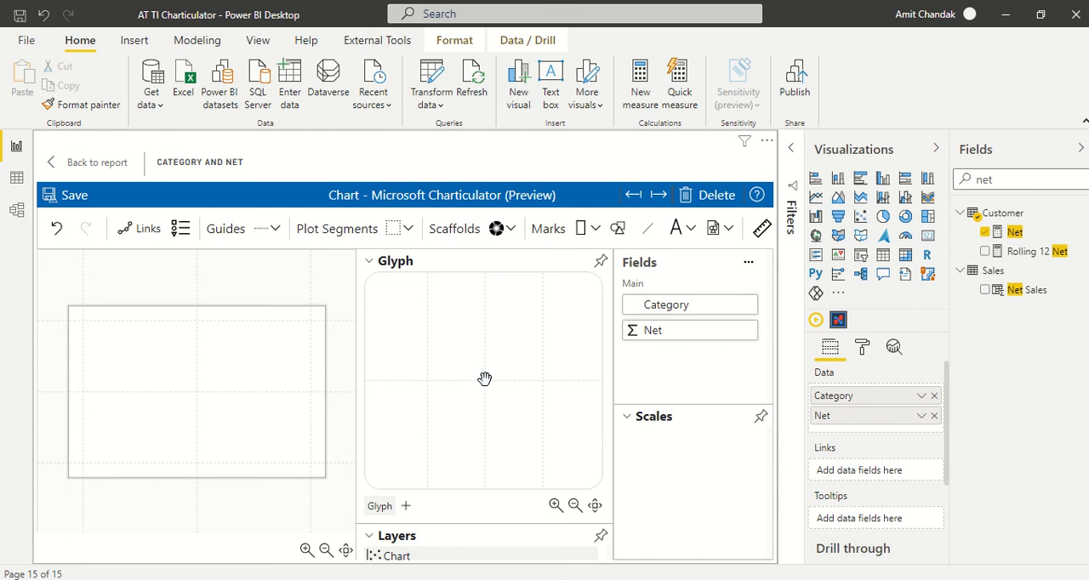
drag(497, 228, 181, 391)
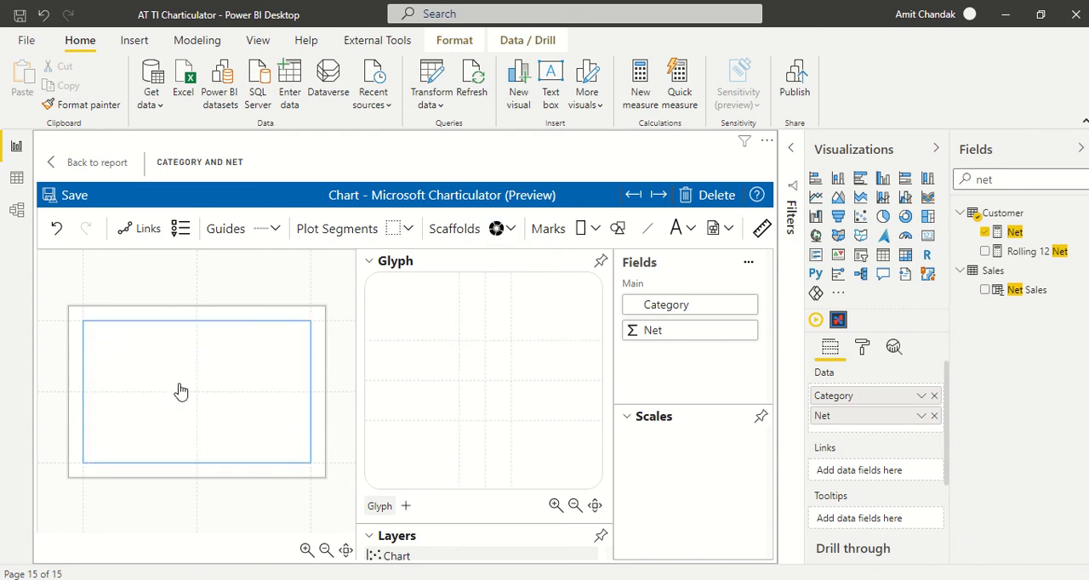
- Place a triangle mark in the glyph so that it fills the whole glyph area
click(621, 229)
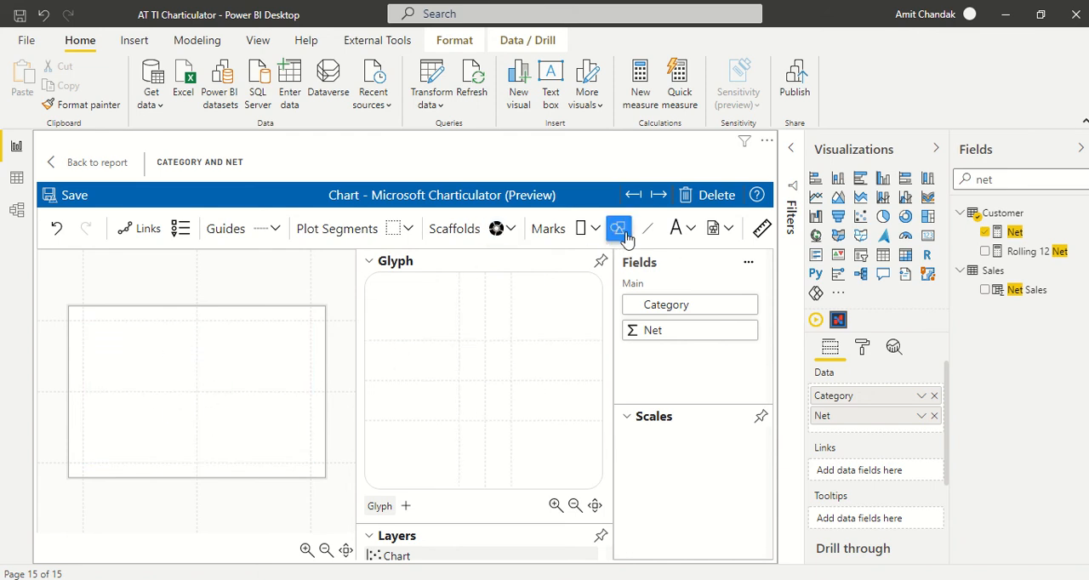
click(598, 228)
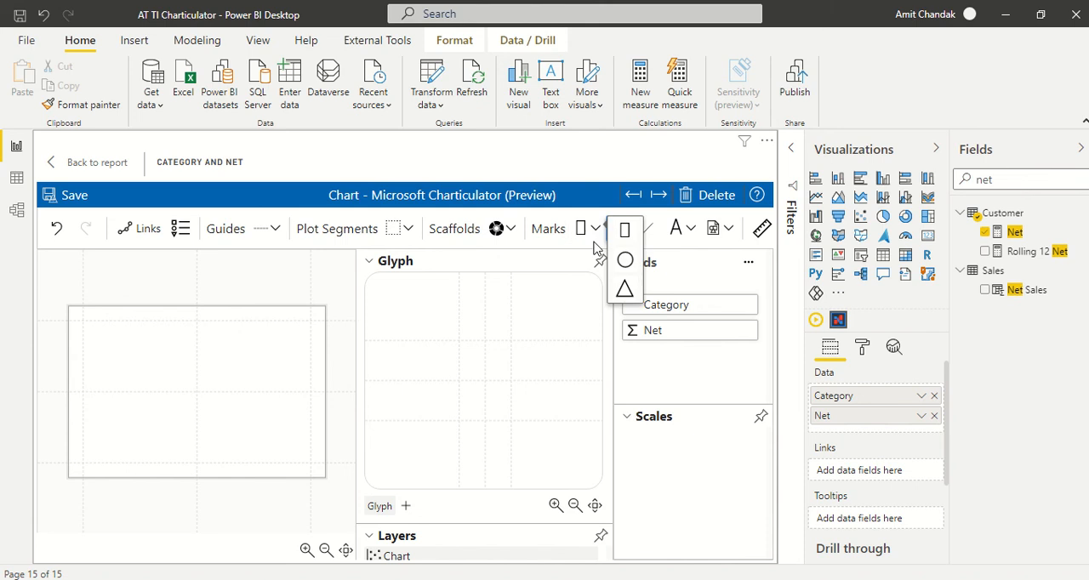
click(626, 287)
drag(582, 229, 486, 369)
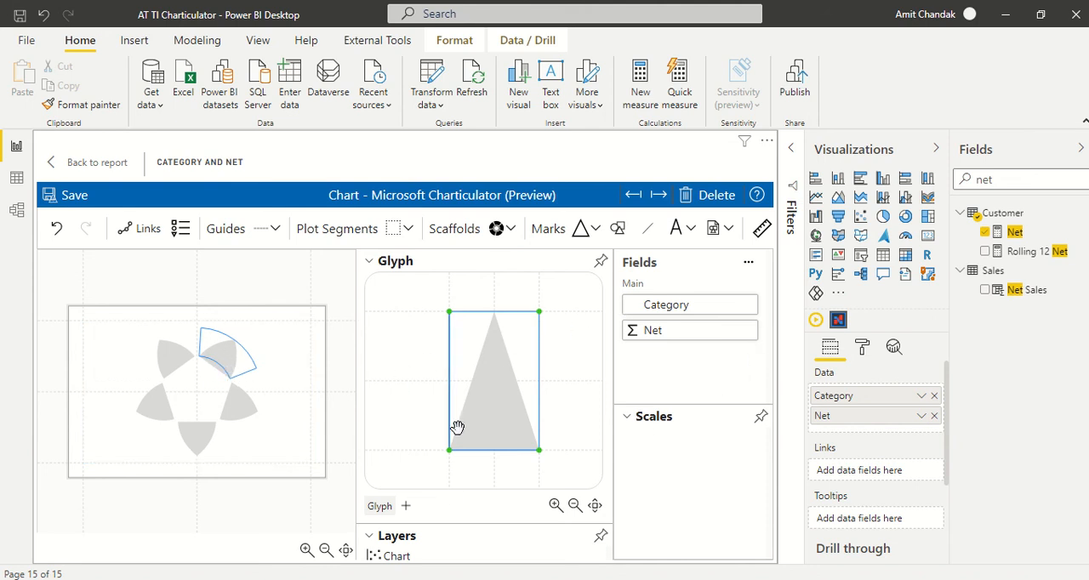
- Bind the triangle shape's width to Net and its fill colour to Category
click(371, 263)
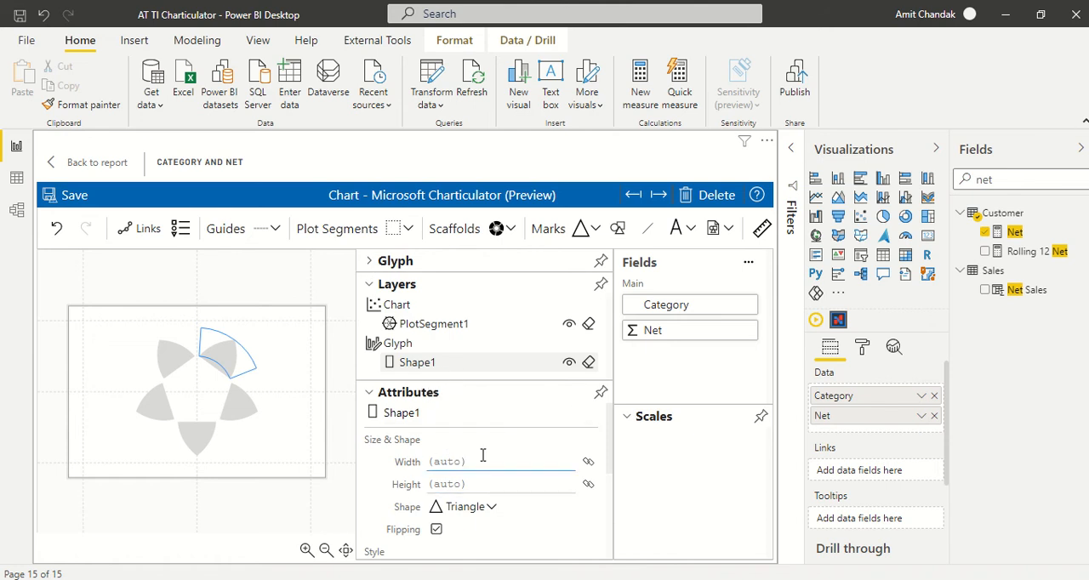
drag(666, 330, 463, 474)
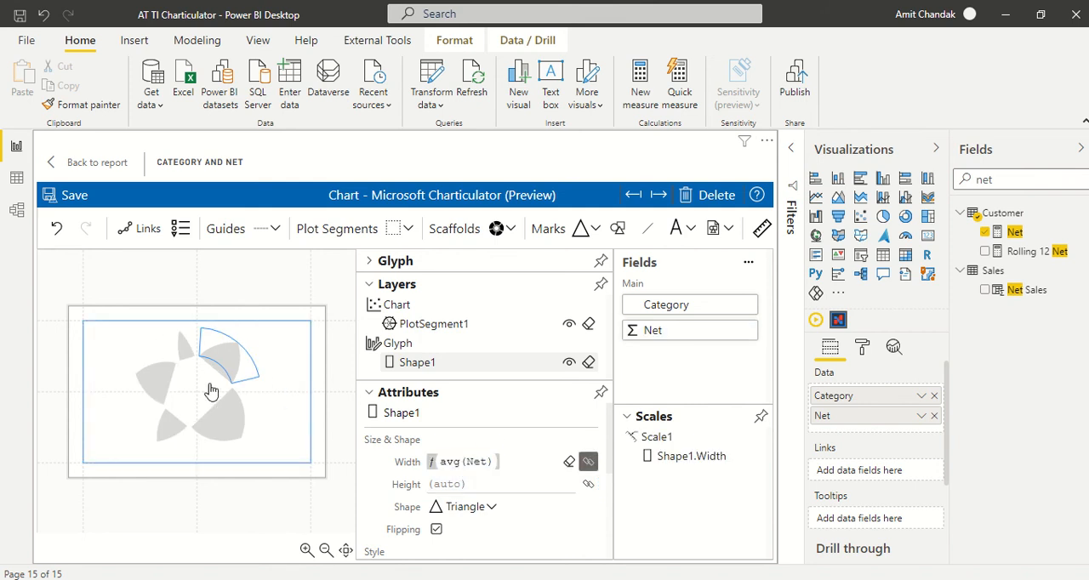
scroll(596, 455, down, 4)
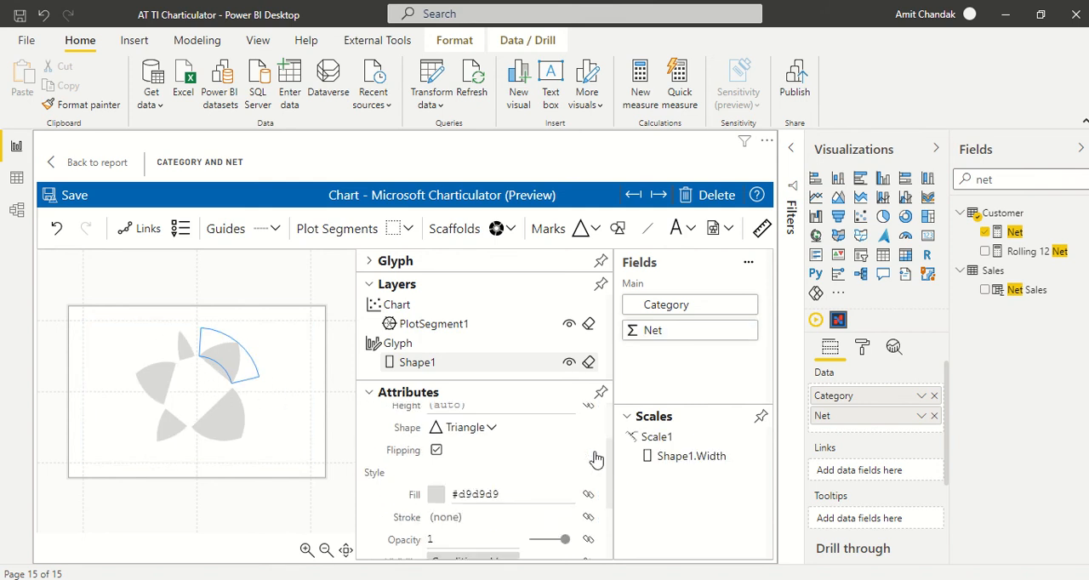
drag(647, 303, 491, 418)
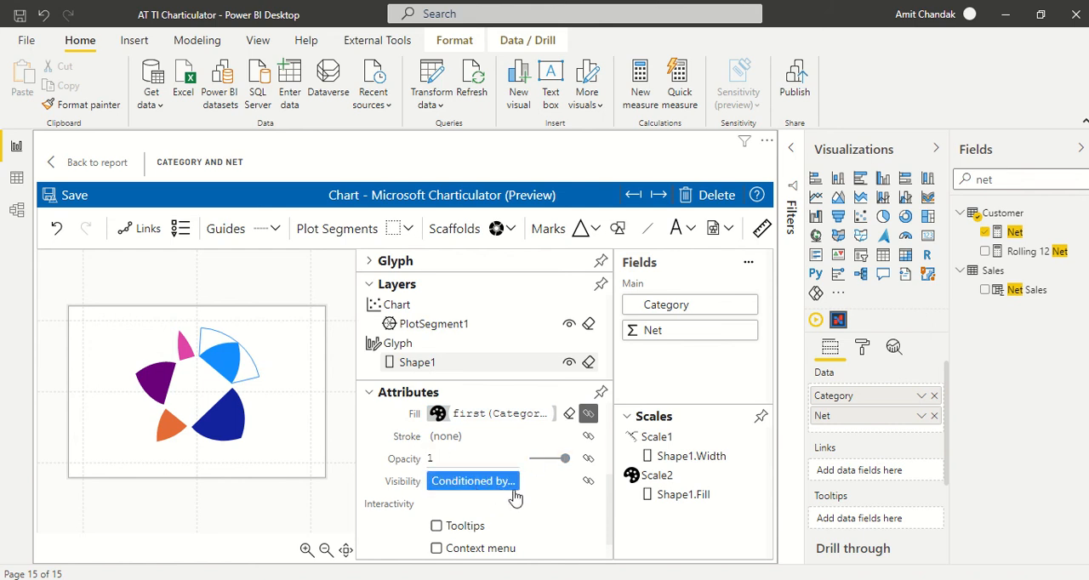
- Enable tooltips, context menu and selection for the triangle shape, then save the chart and return to the report
scroll(511, 498, down, 1)
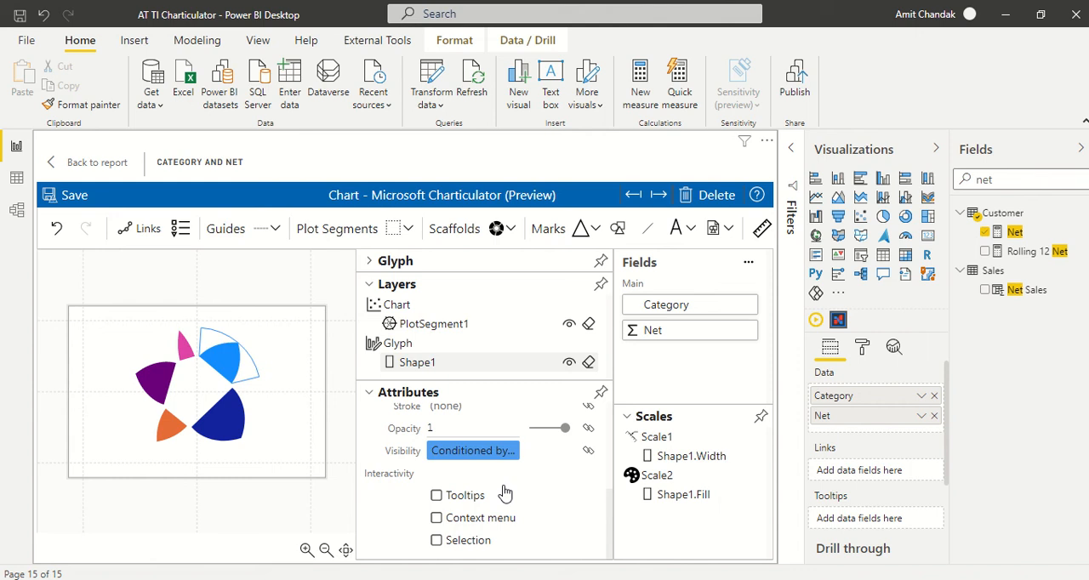
click(451, 495)
click(437, 518)
click(439, 542)
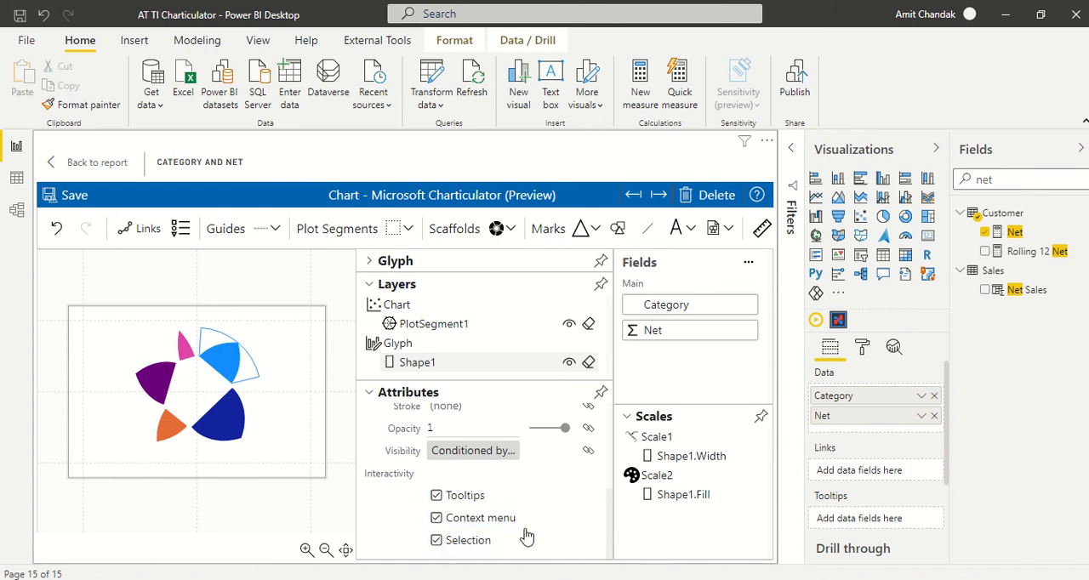
click(84, 200)
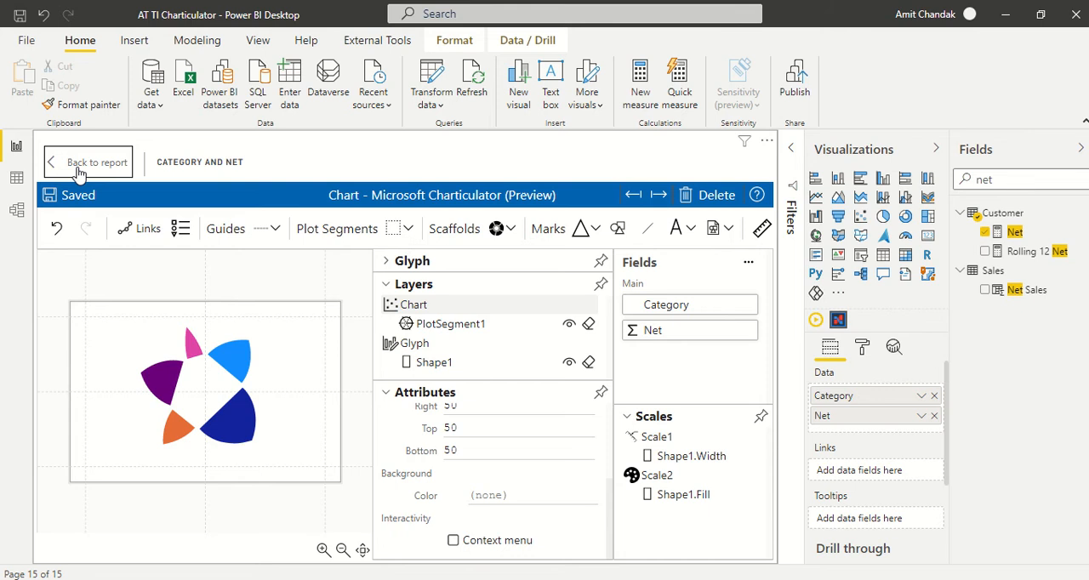
click(78, 168)
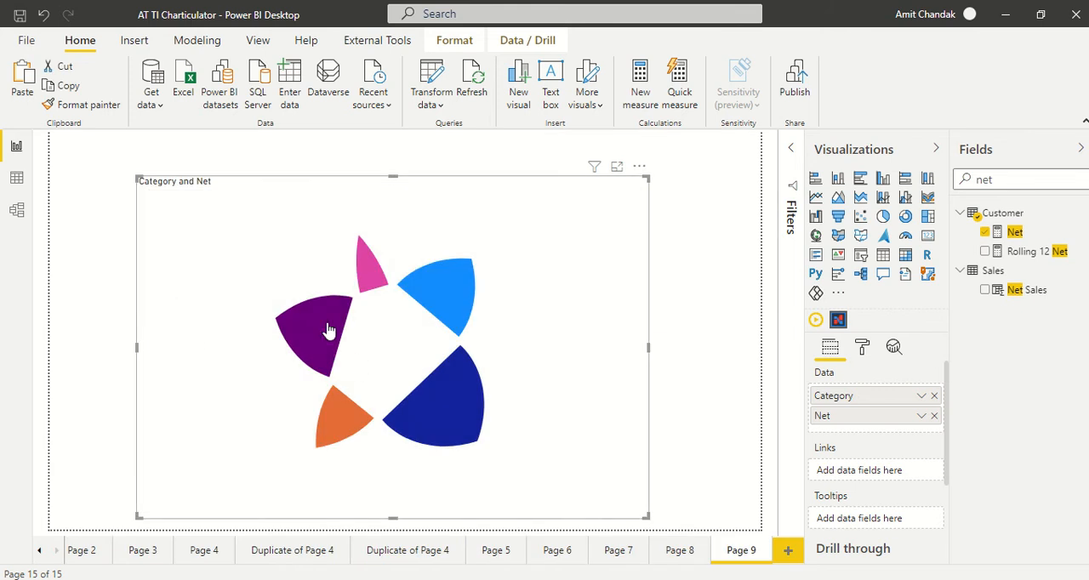
- Add Net to the visual's Tooltips and Brand from the Item table to its Data, between Category and Net
drag(1019, 237, 876, 520)
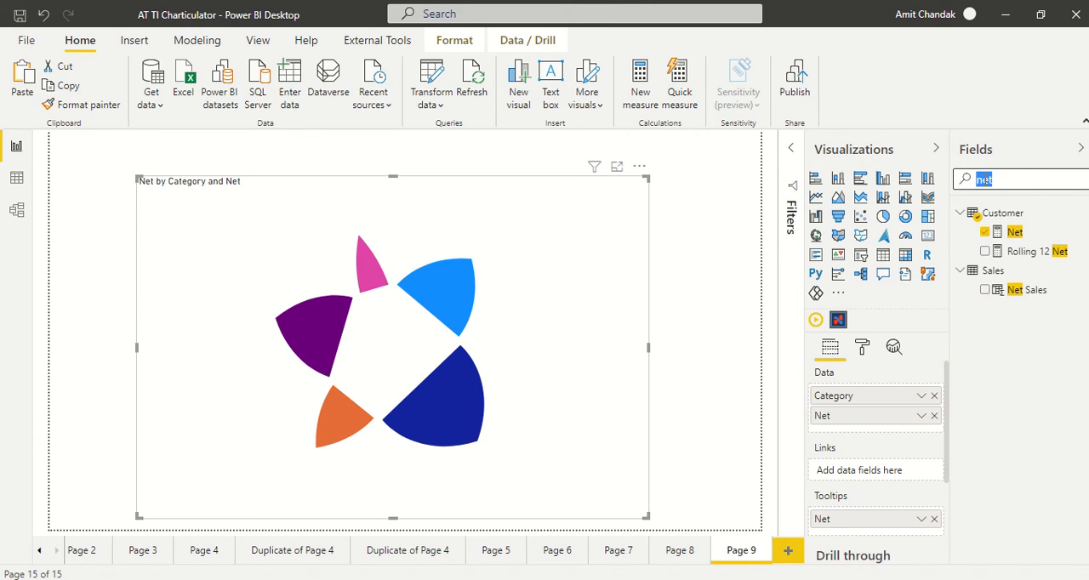
text(bra)
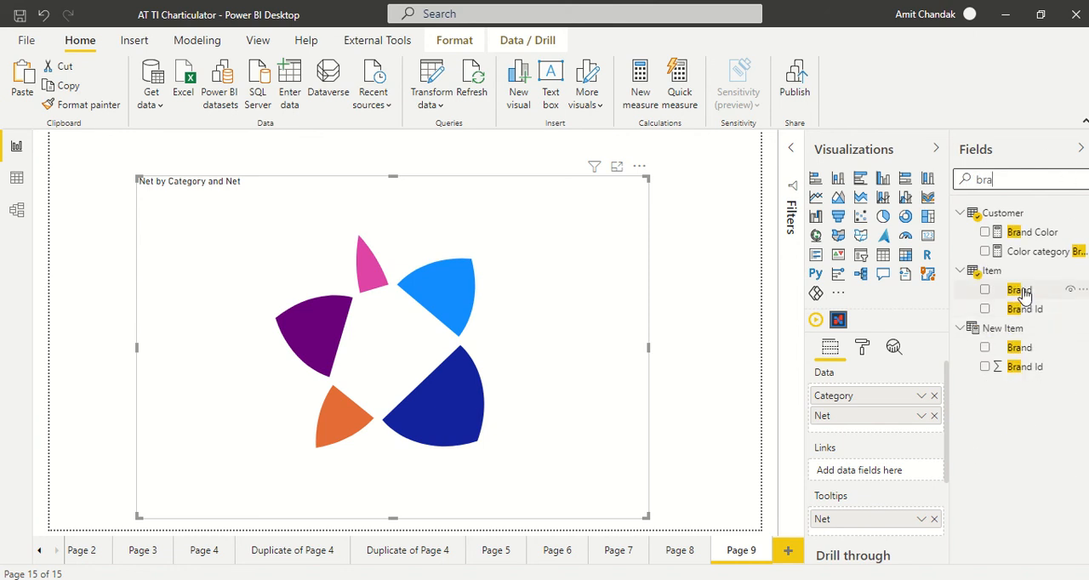
drag(1020, 290, 882, 412)
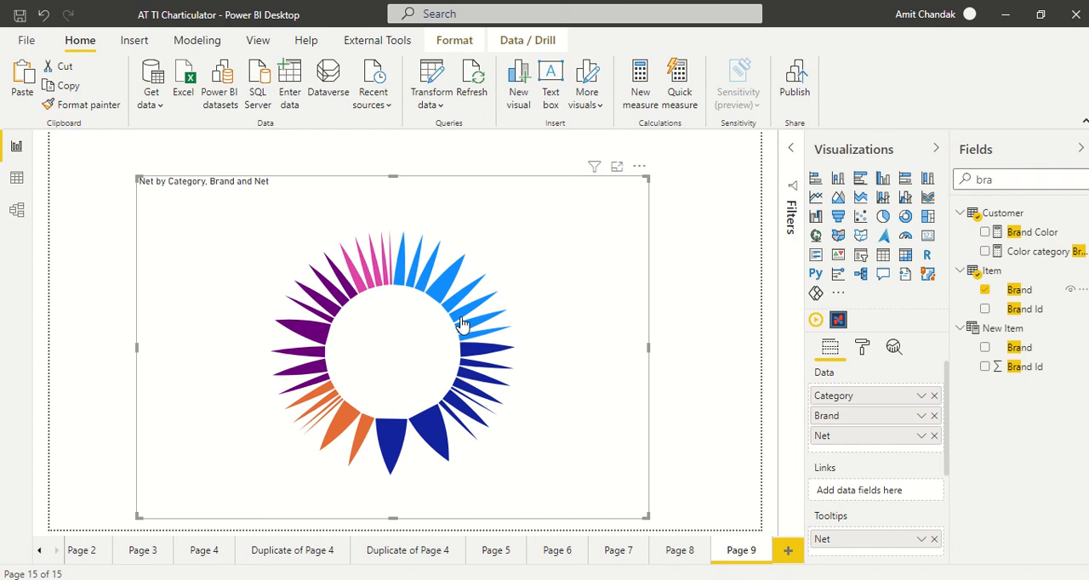
- Examine the existing polar chart of brands grouped by category on Page 5 for comparison
mouse_move(462, 324)
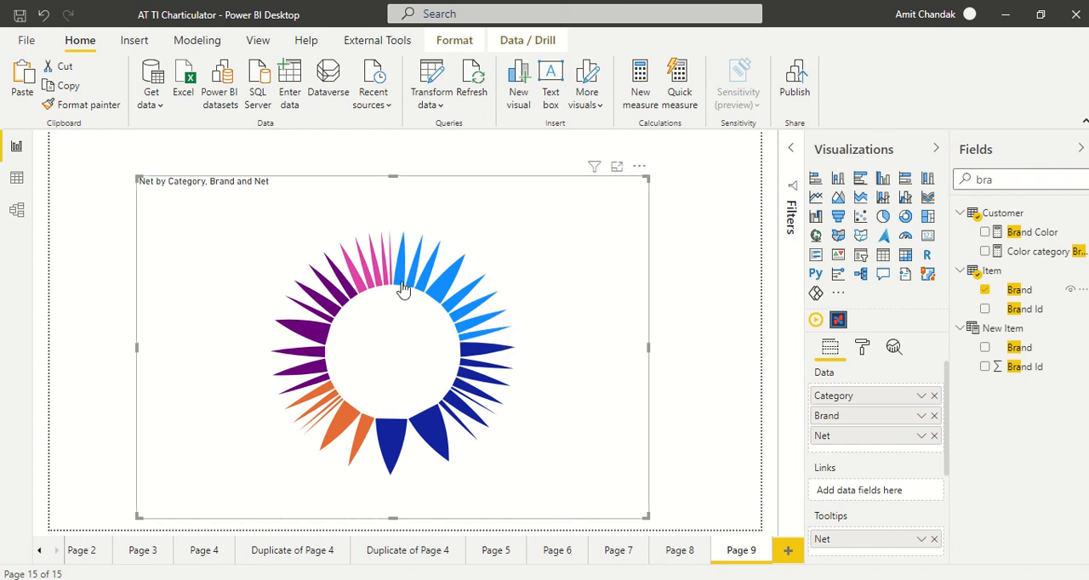
click(554, 551)
click(498, 557)
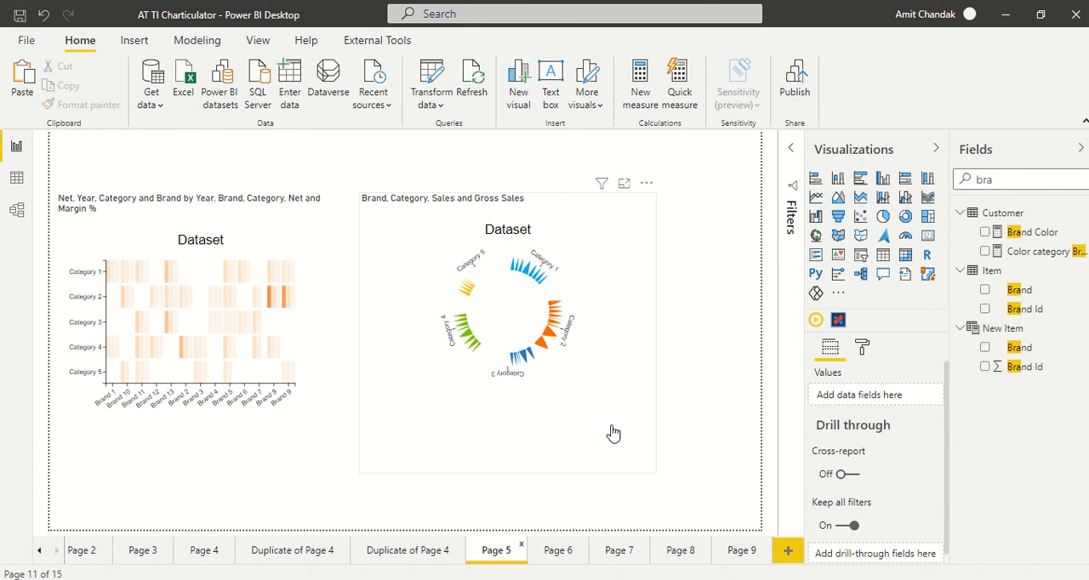
- Return to Page 9 and open its Charticulator visual for editing
click(739, 551)
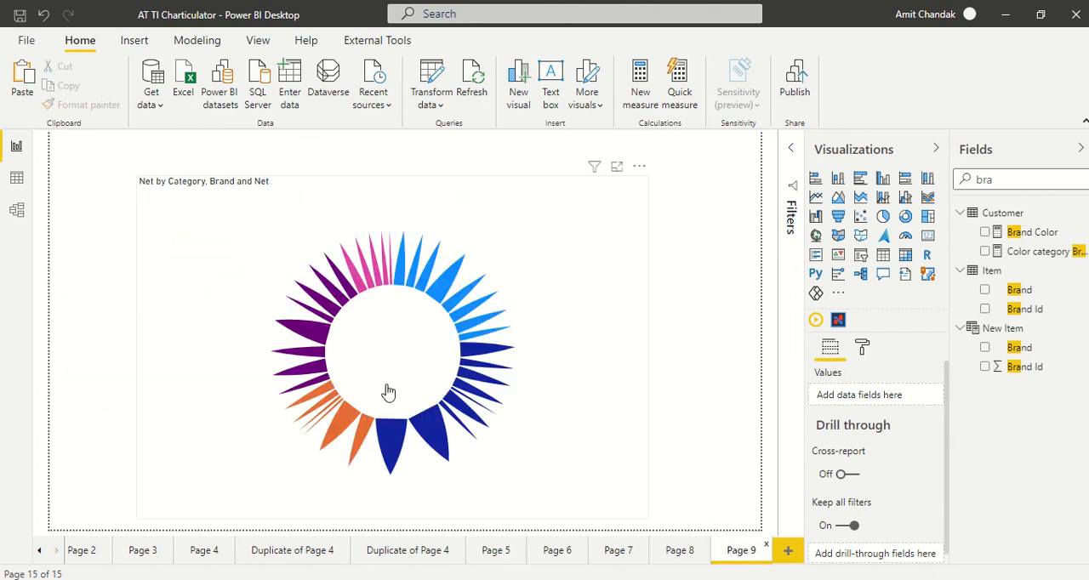
click(643, 167)
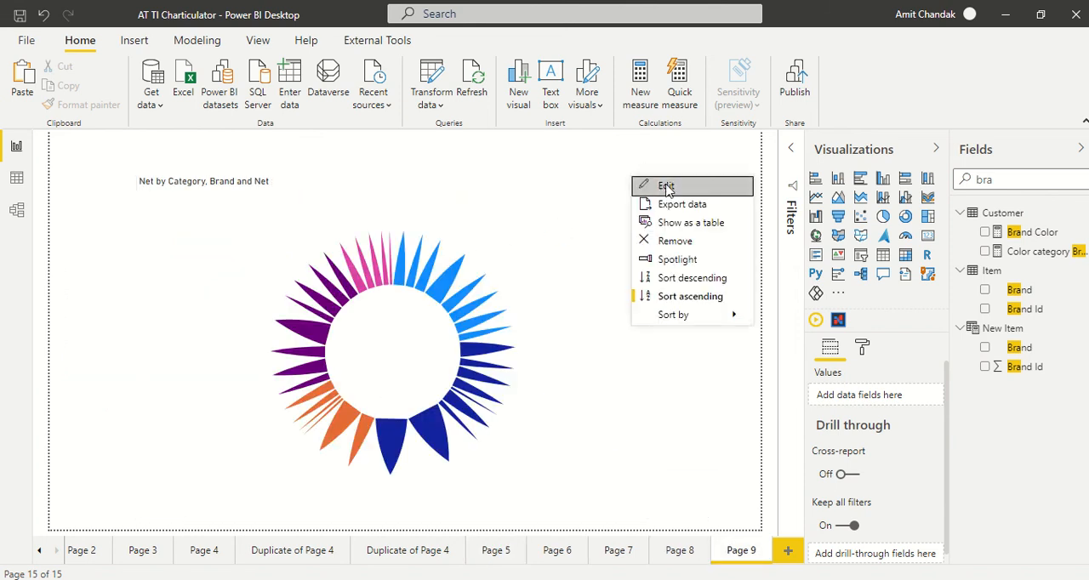
click(668, 190)
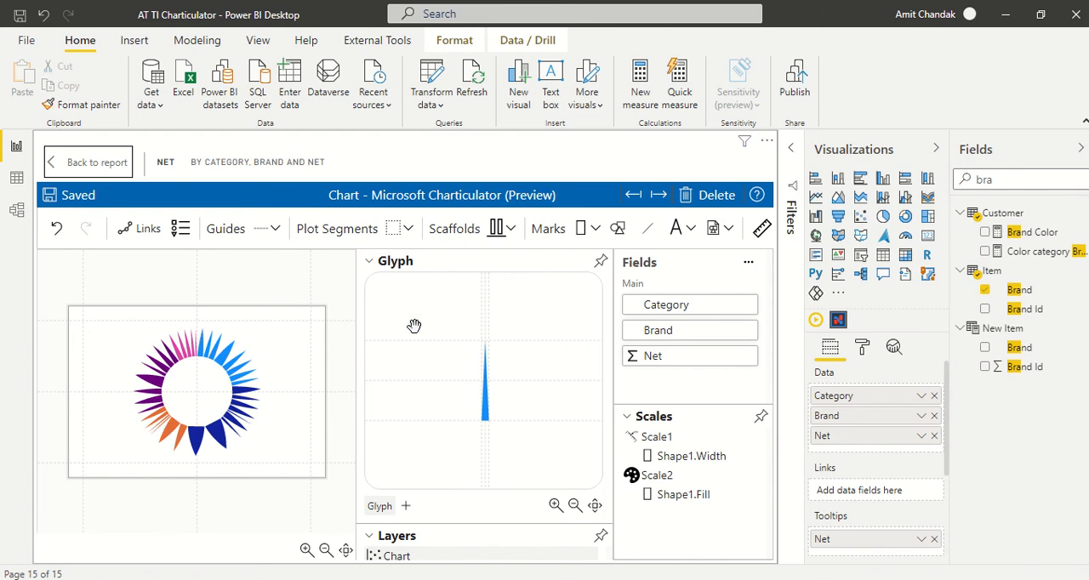
- Shorten the triangle mark in the glyph from its upper end, then save the chart and return to the report
click(486, 383)
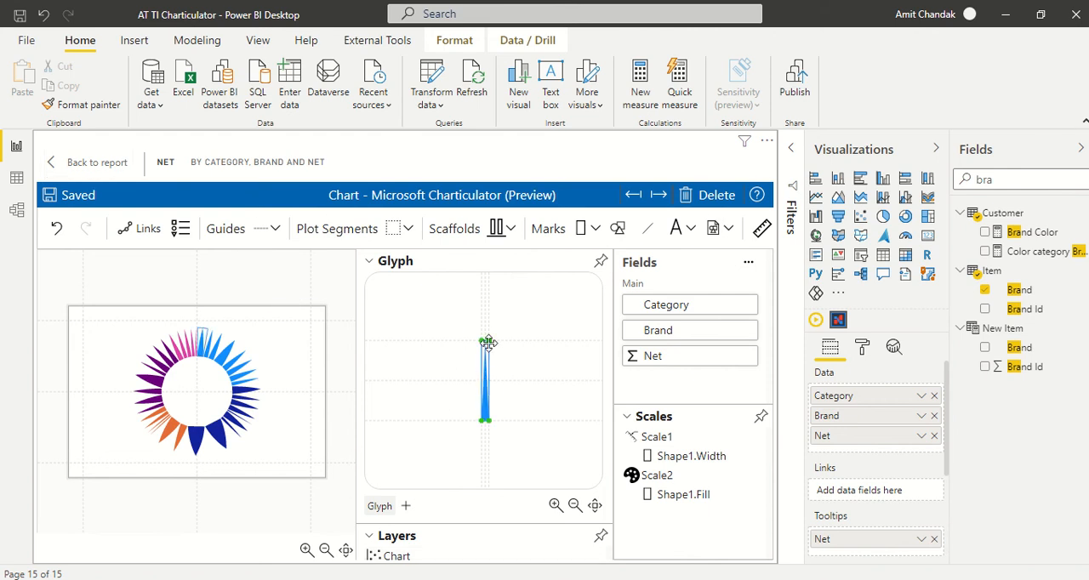
drag(491, 340, 491, 363)
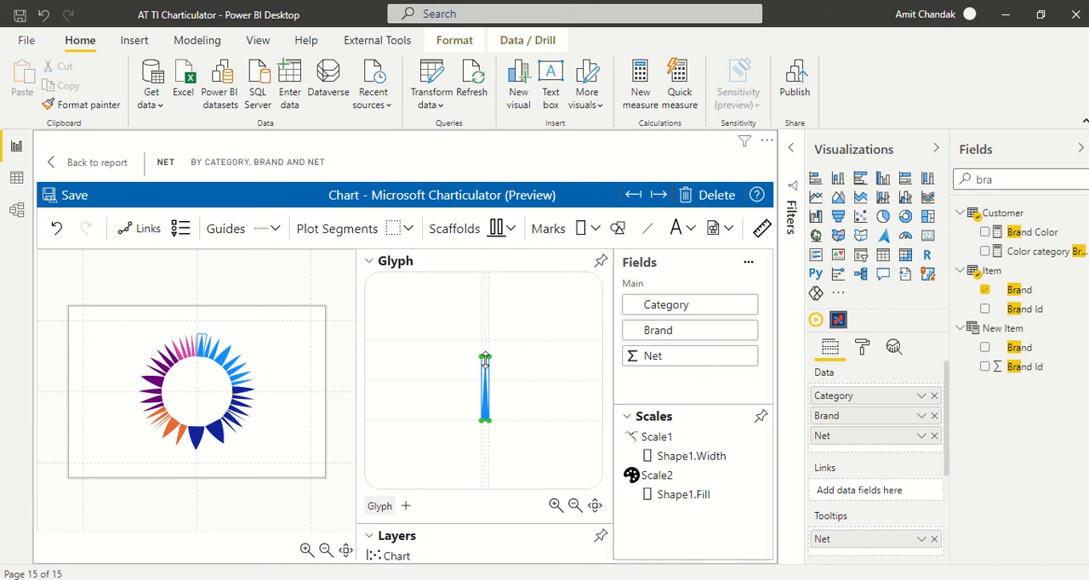
mouse_move(488, 356)
mouse_down()
mouse_move(496, 342)
mouse_move(492, 366)
mouse_up()
drag(488, 366, 486, 368)
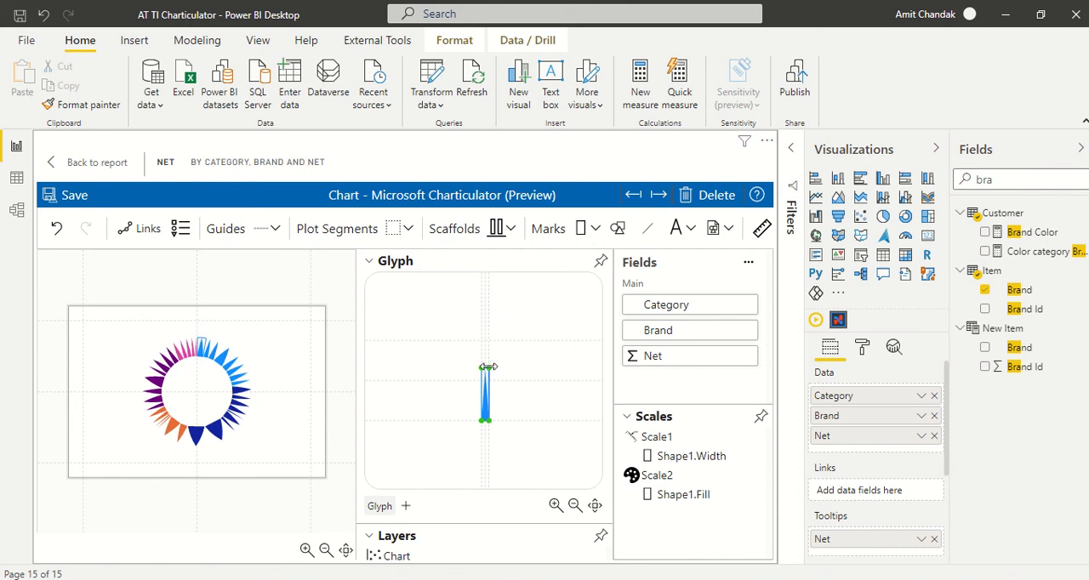
click(60, 196)
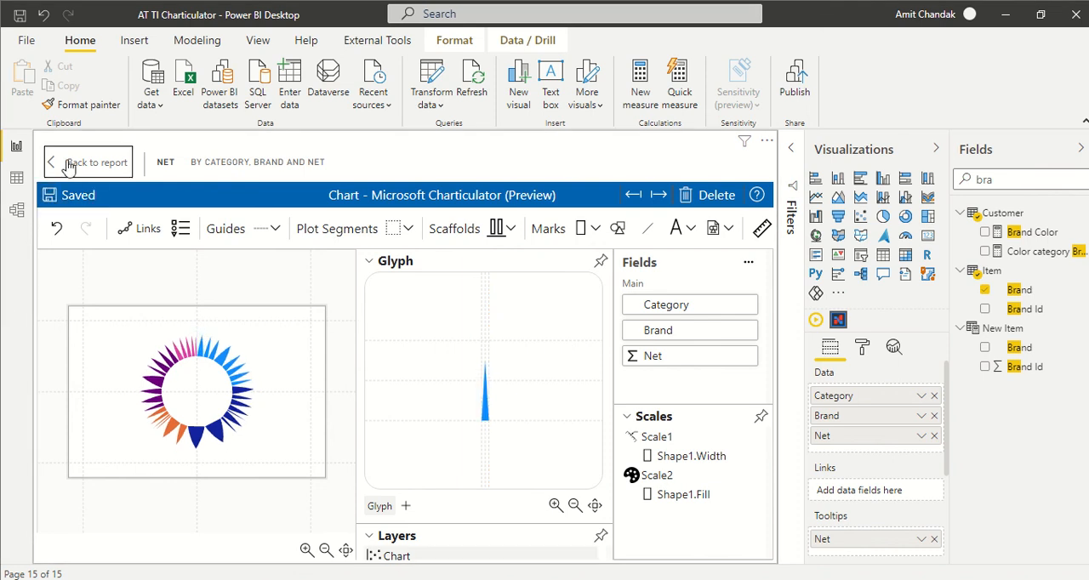
click(71, 166)
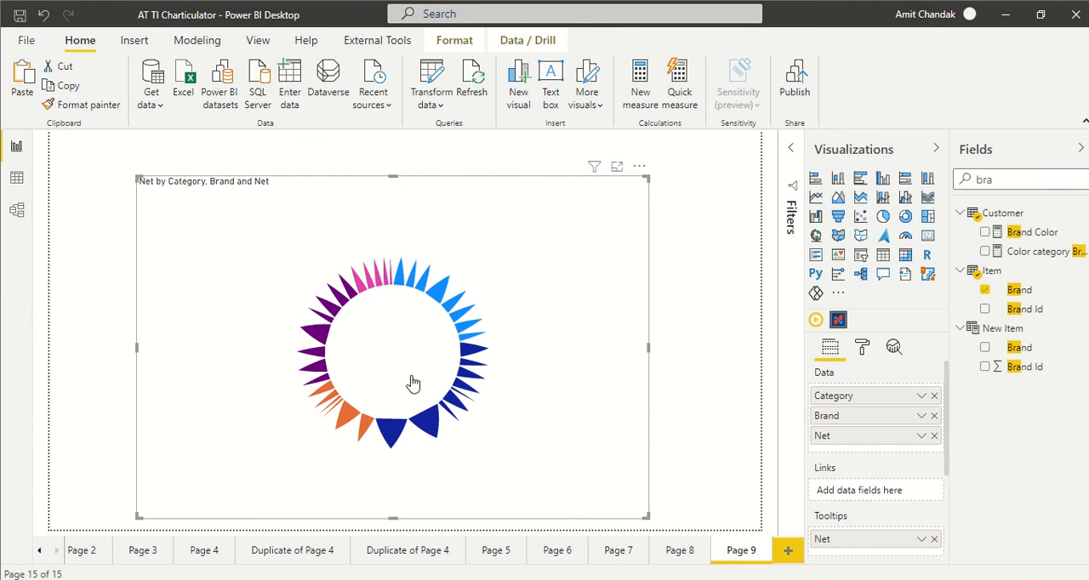
- Duplicate Page 9 and open the copied page's Charticulator visual for editing
mouse_move(445, 311)
right_click(751, 559)
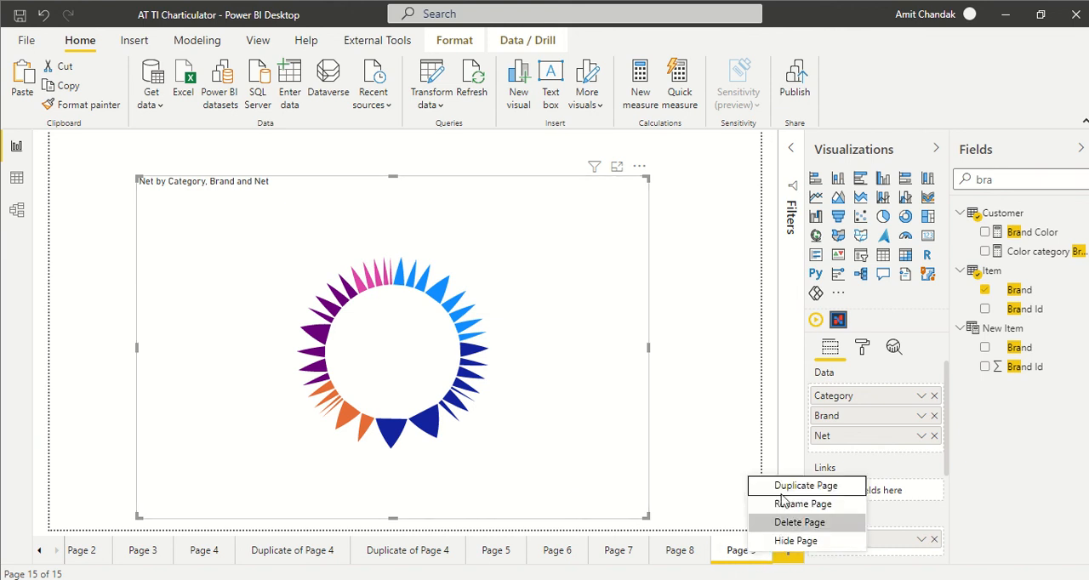
click(793, 491)
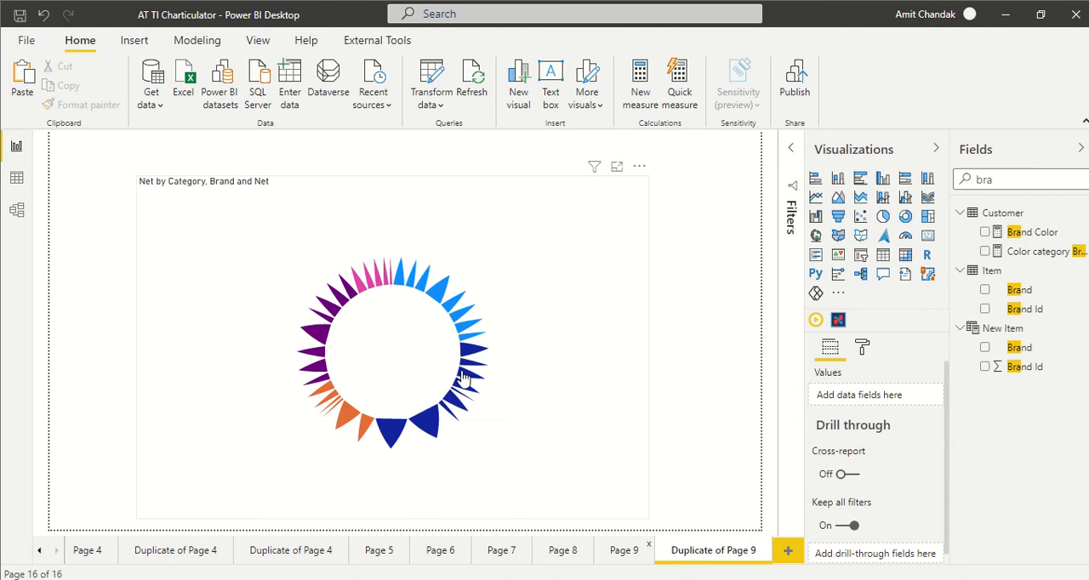
click(640, 167)
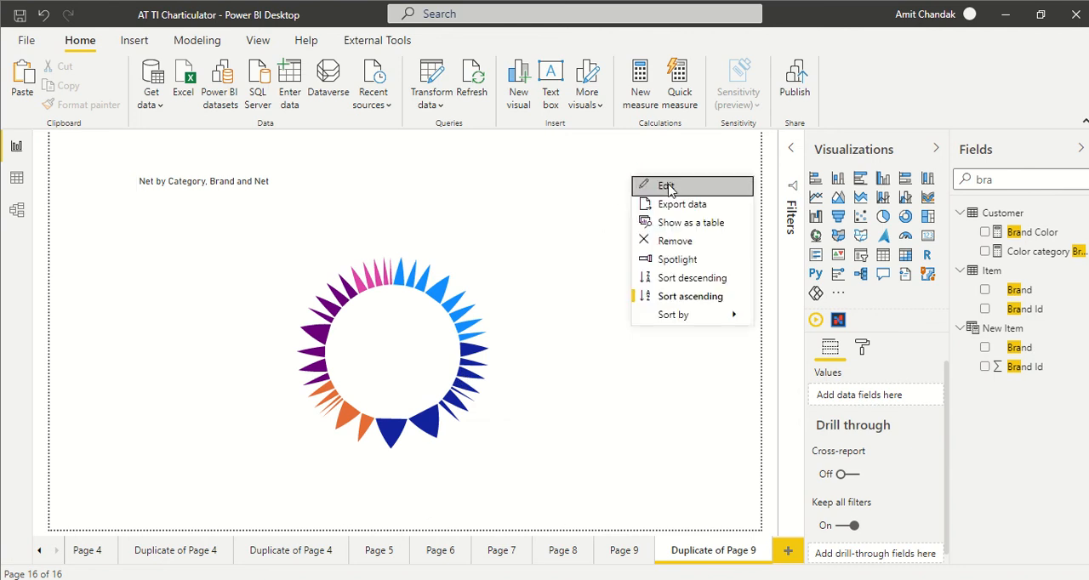
click(659, 183)
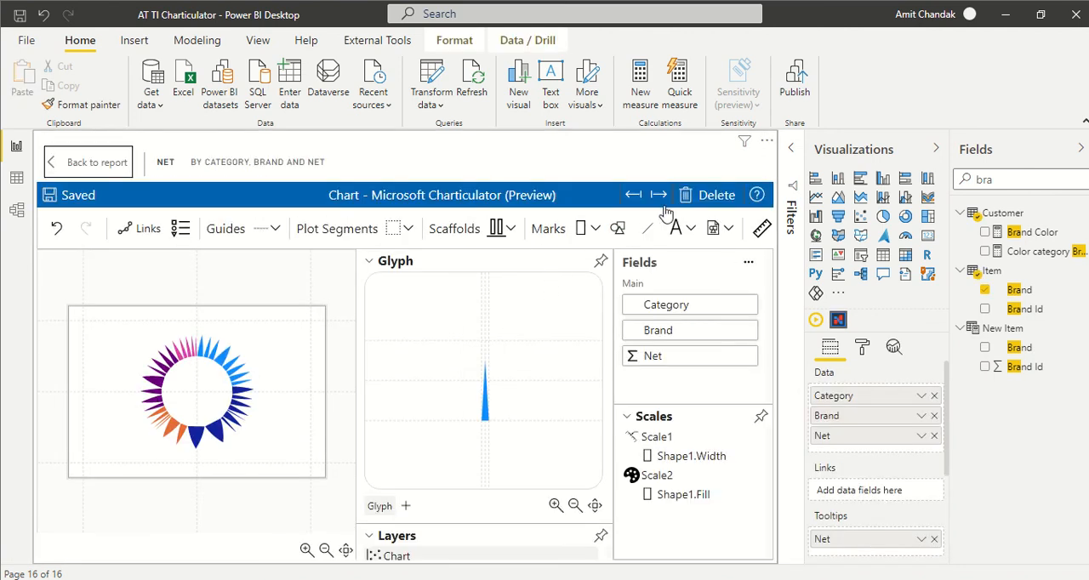
- Delete the existing chart design and apply a polar scaffold to the blank chart's plot segment
click(714, 195)
click(320, 377)
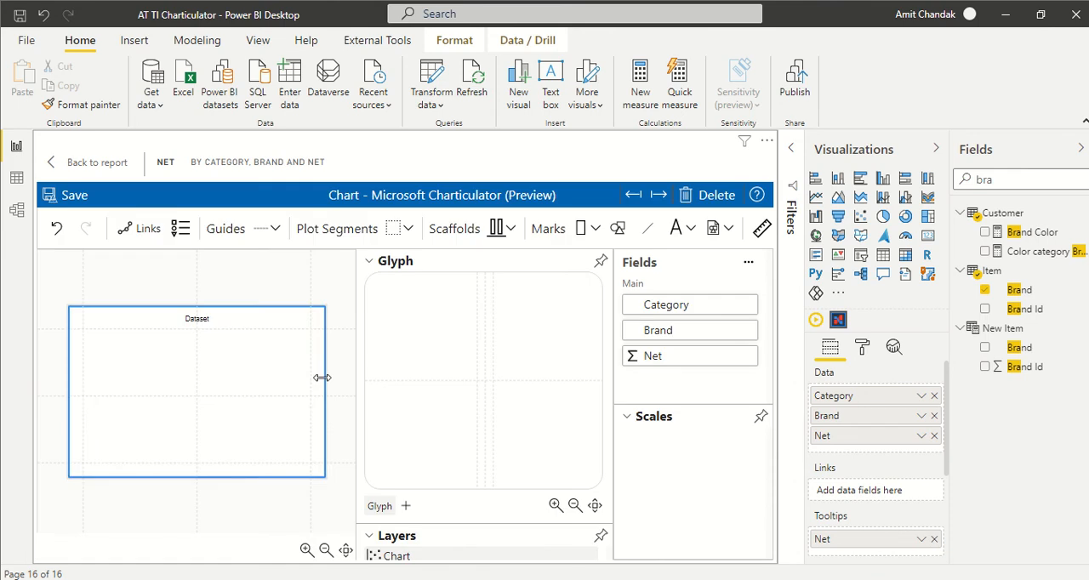
click(512, 230)
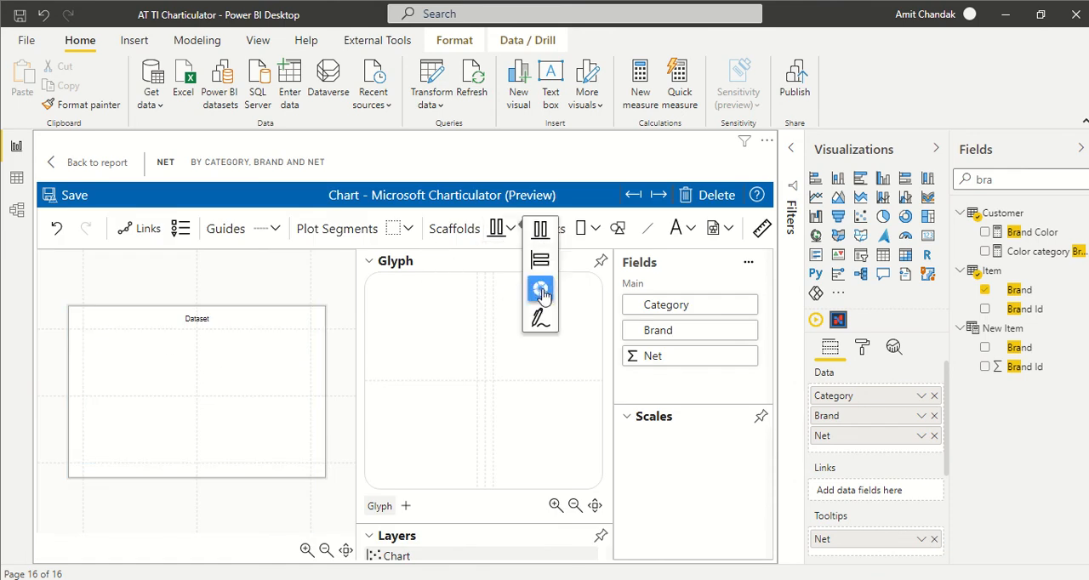
click(541, 290)
drag(494, 237, 201, 402)
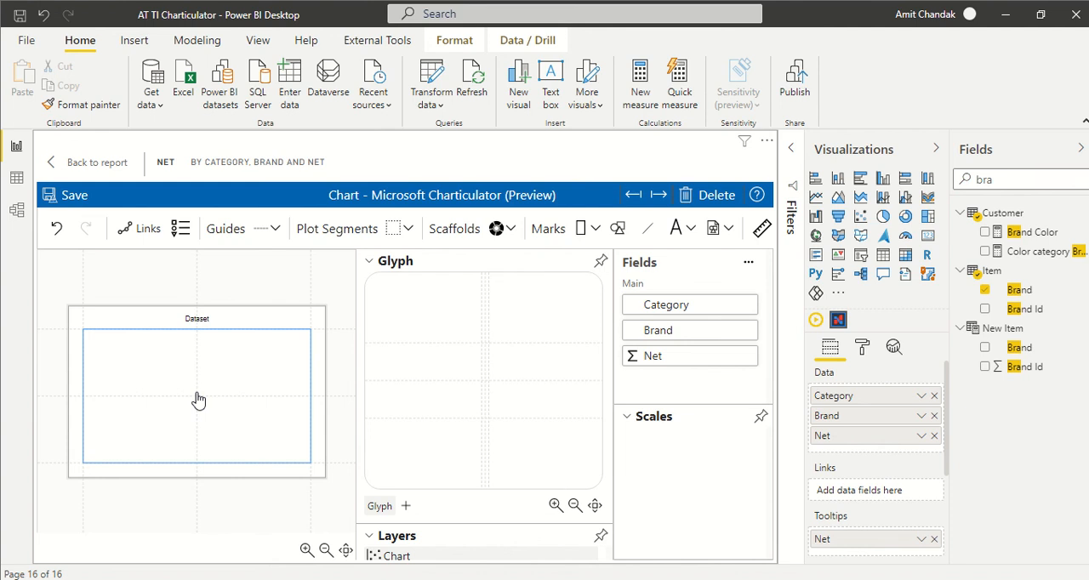
- Add an ellipse mark to the centre of the glyph
click(596, 230)
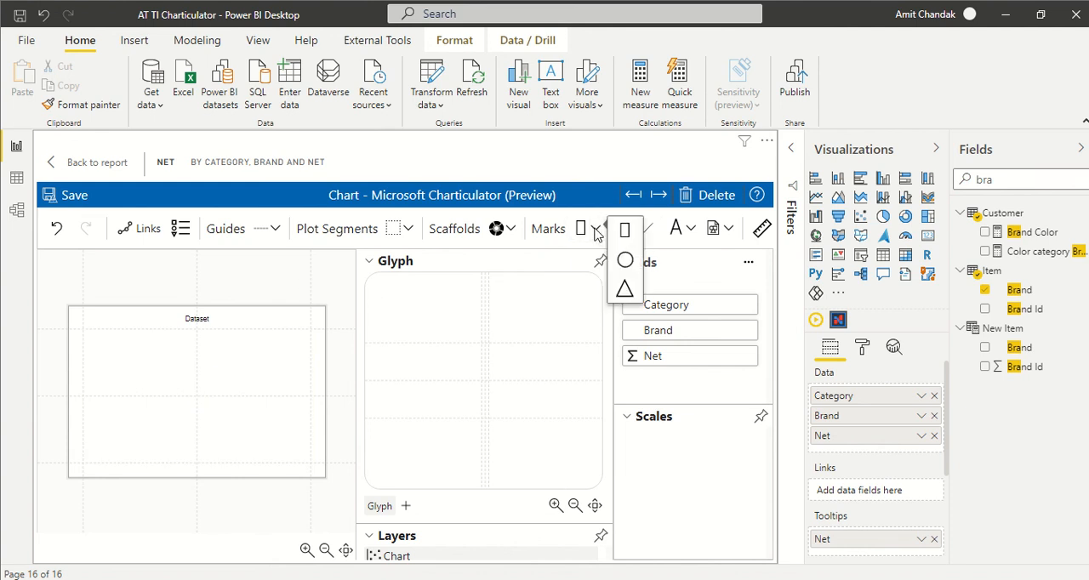
click(625, 259)
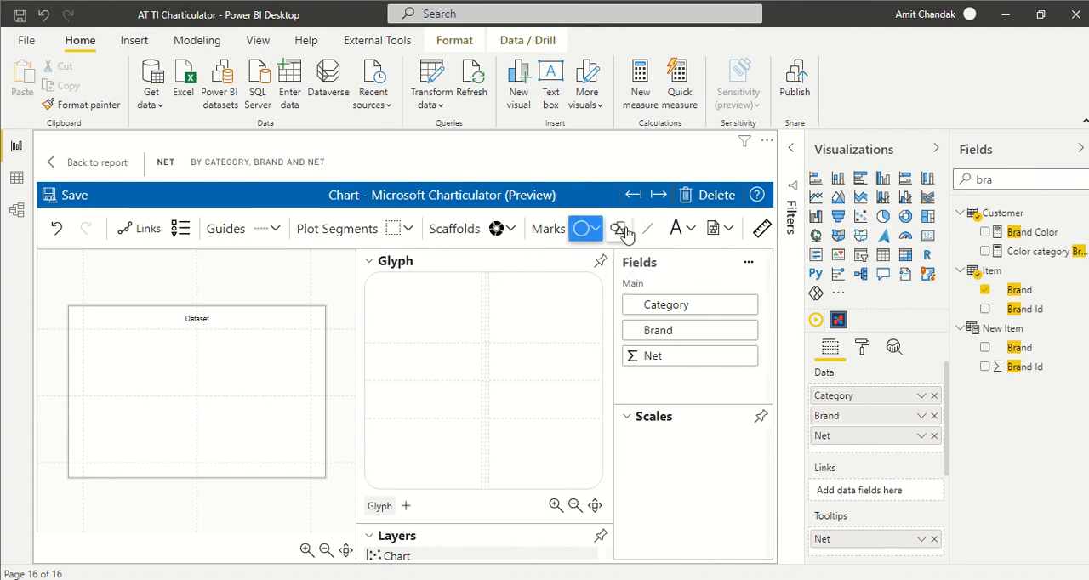
drag(583, 229, 486, 386)
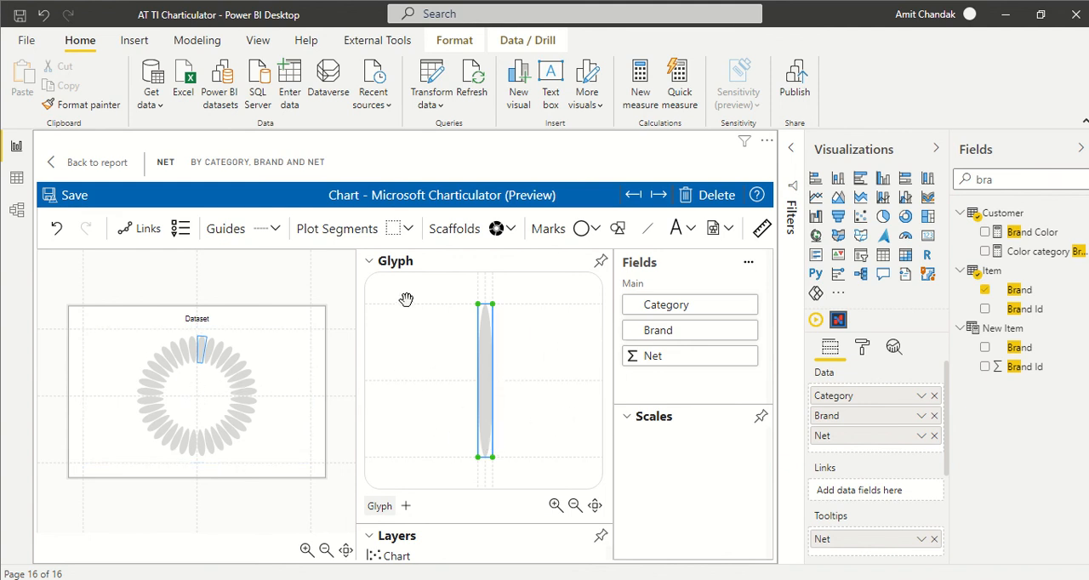
- Bind the ellipse's height to Net and its fill to Category
click(370, 262)
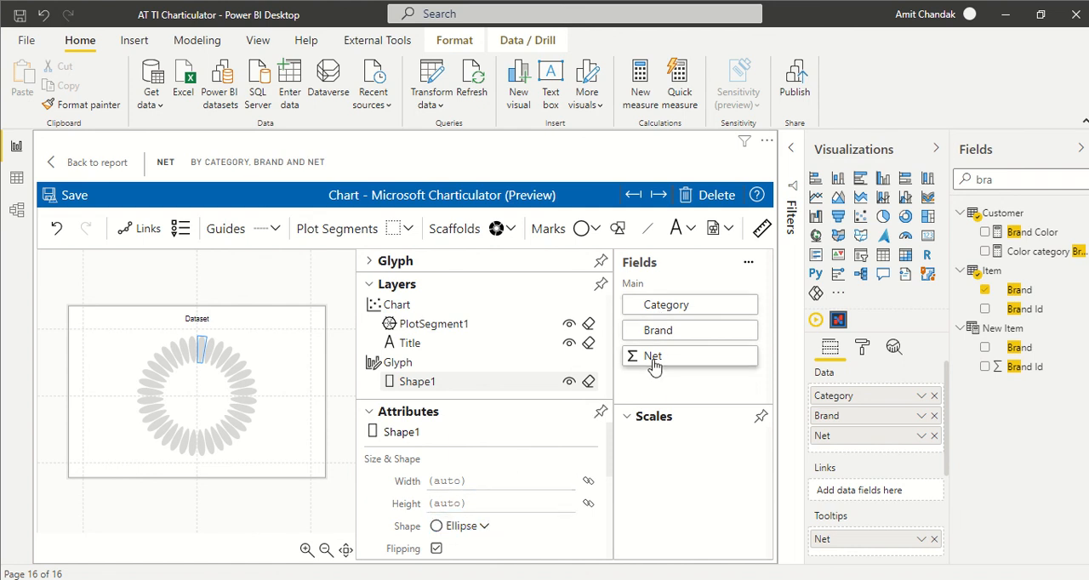
drag(655, 366, 470, 509)
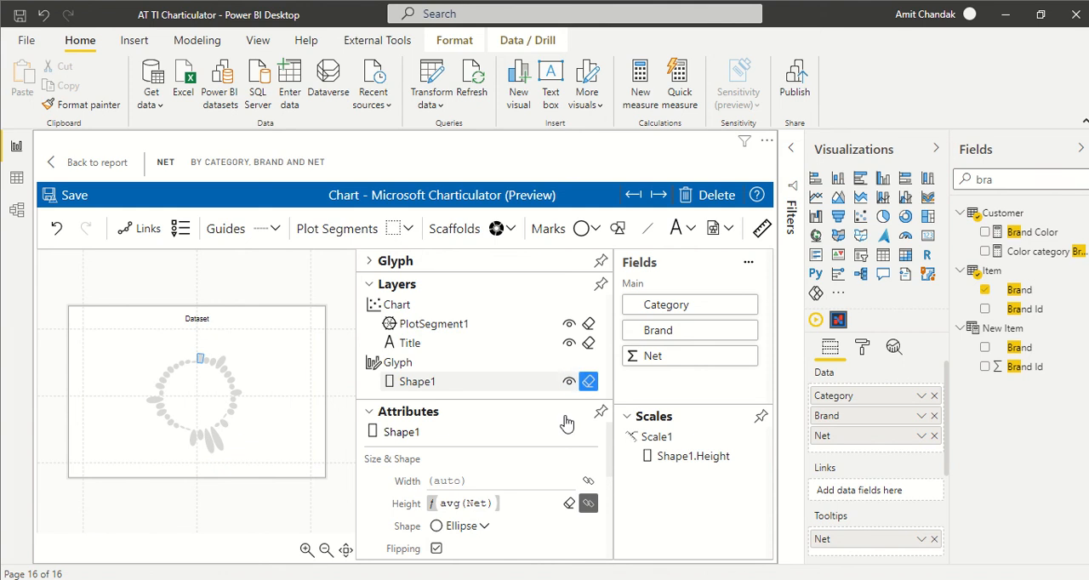
scroll(479, 452, down, 1)
scroll(481, 452, down, 1)
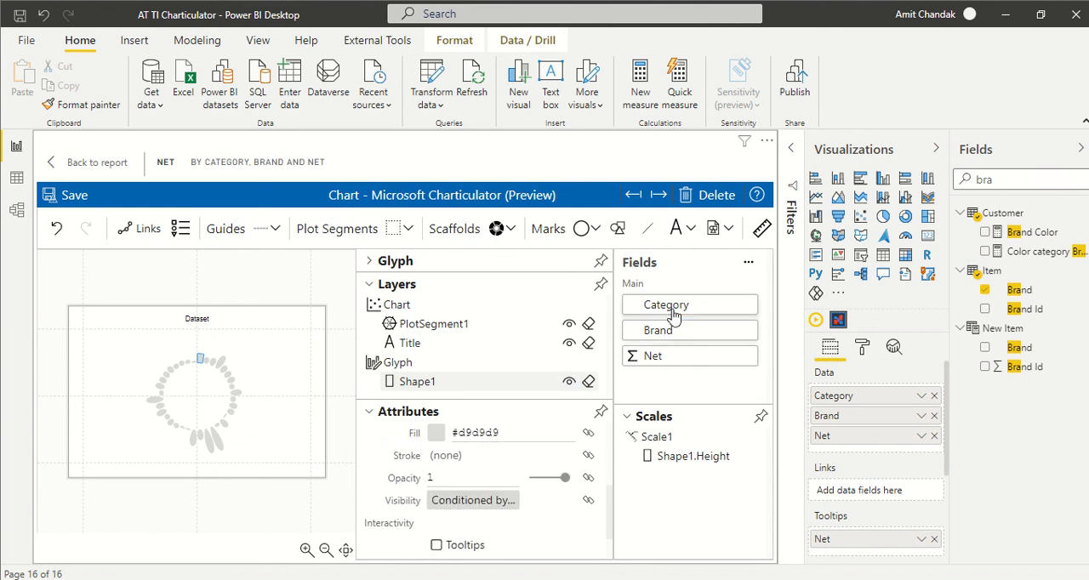
drag(673, 309, 481, 439)
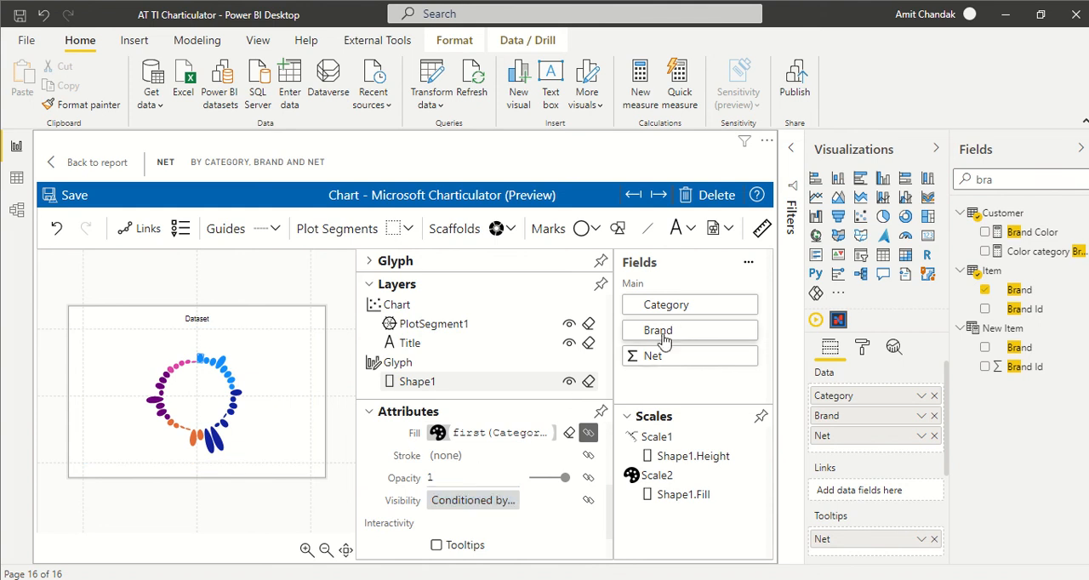
- Enable tooltips, context menu and selection for the ellipse, then save the chart and return to the report
scroll(482, 474, down, 2)
click(454, 495)
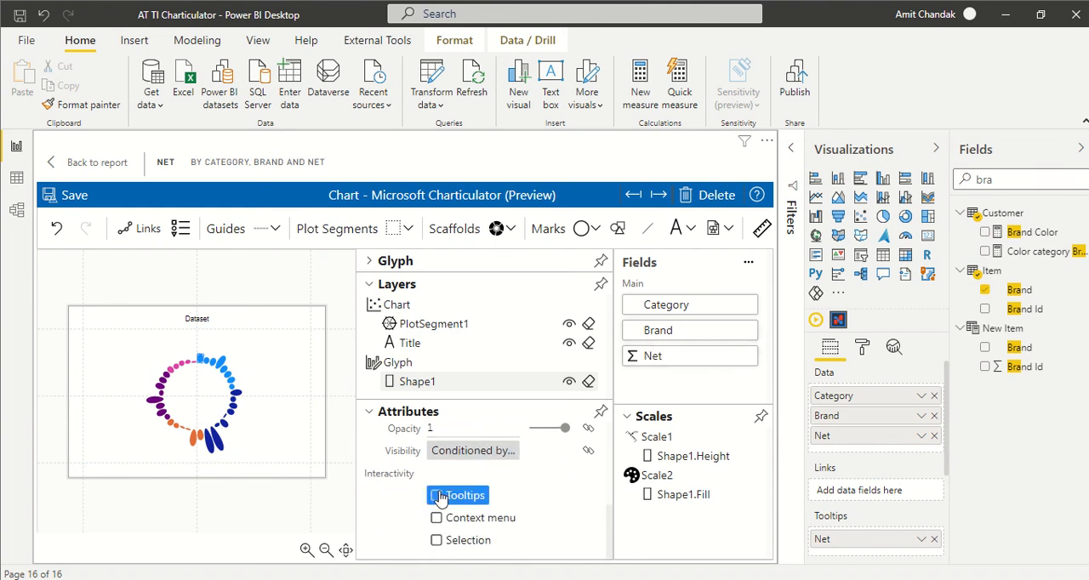
click(441, 518)
click(437, 541)
click(75, 196)
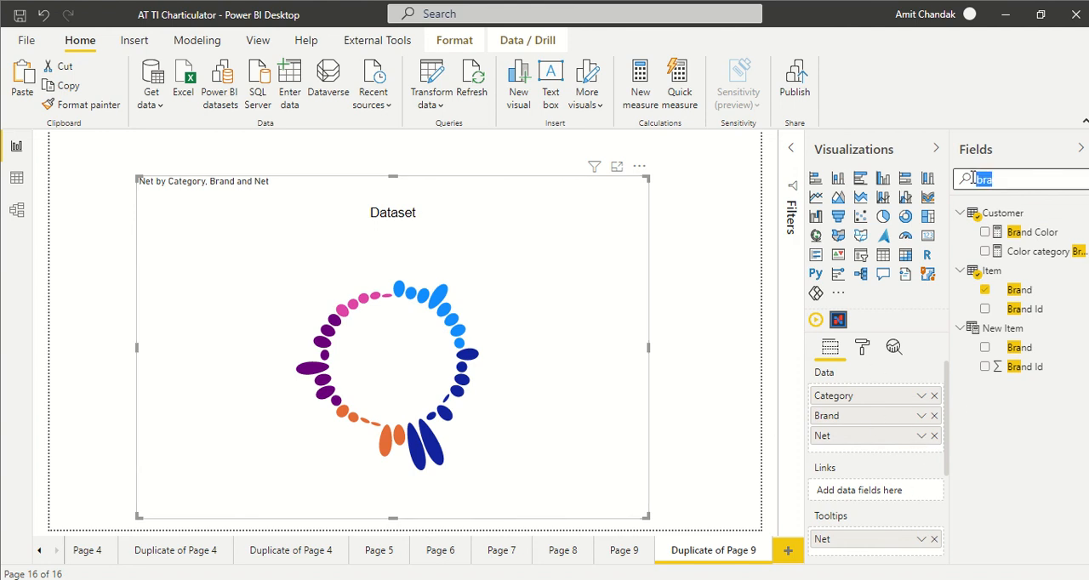
- Add the Customer table's Margin % to the visual and place it in Tooltips below Net
text(ma)
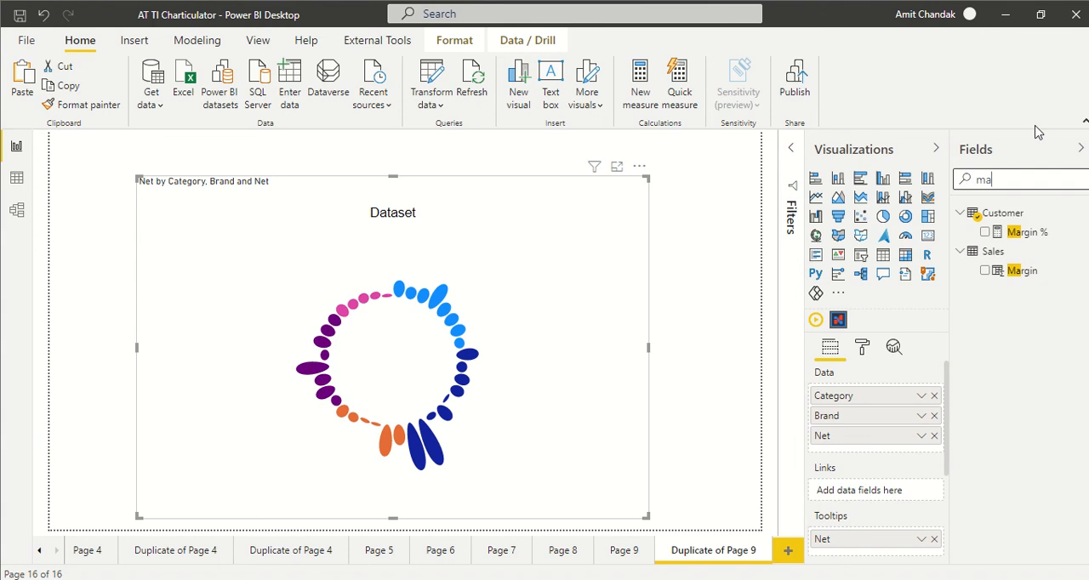
drag(1026, 235, 876, 452)
scroll(876, 417, down, 2)
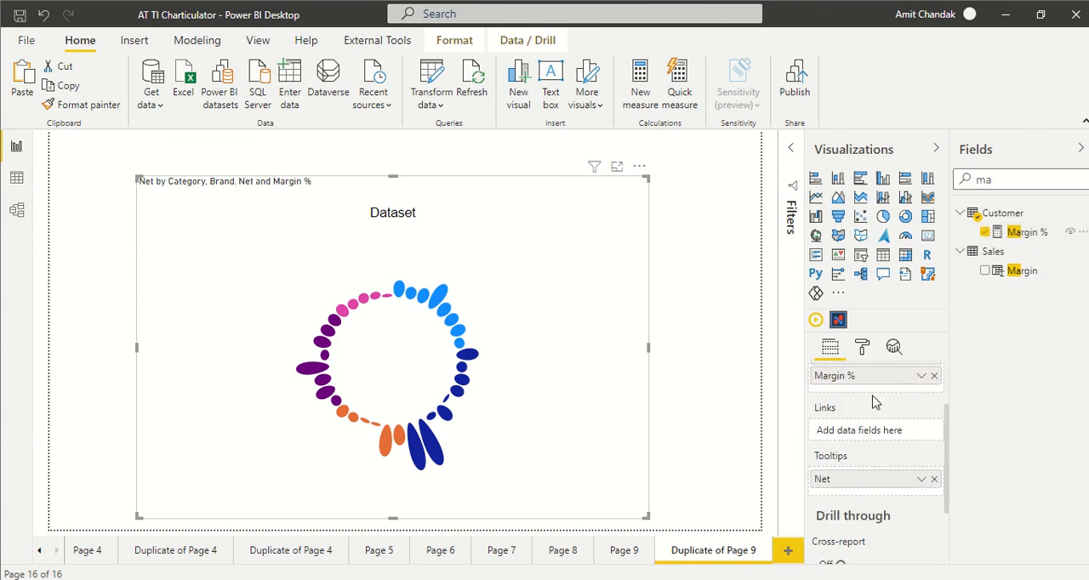
drag(856, 380, 861, 485)
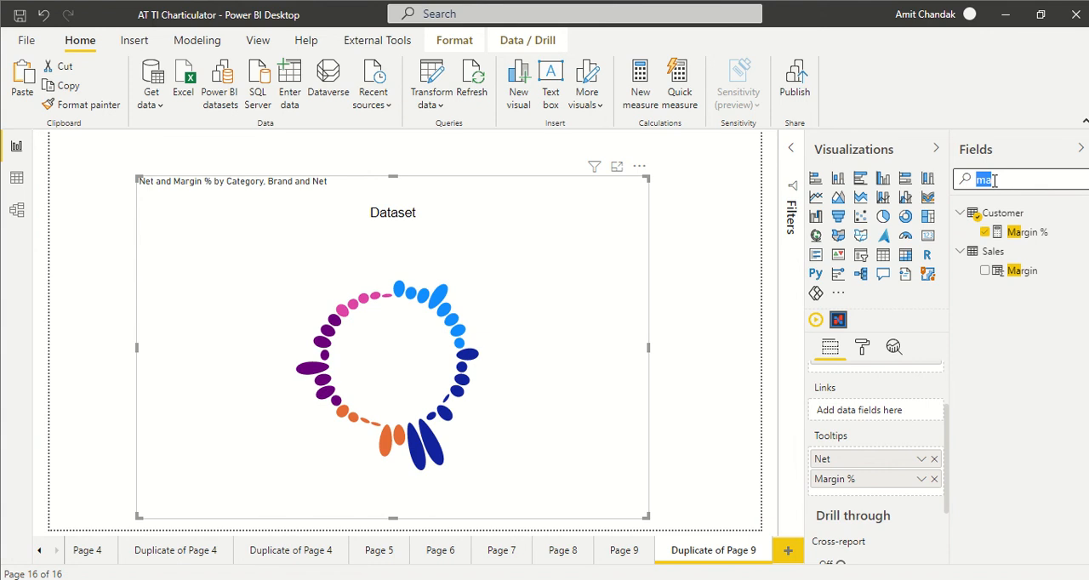
- Add Brand from the Item table to Tooltips above Net and check the tooltips on the ellipses
text(bra)
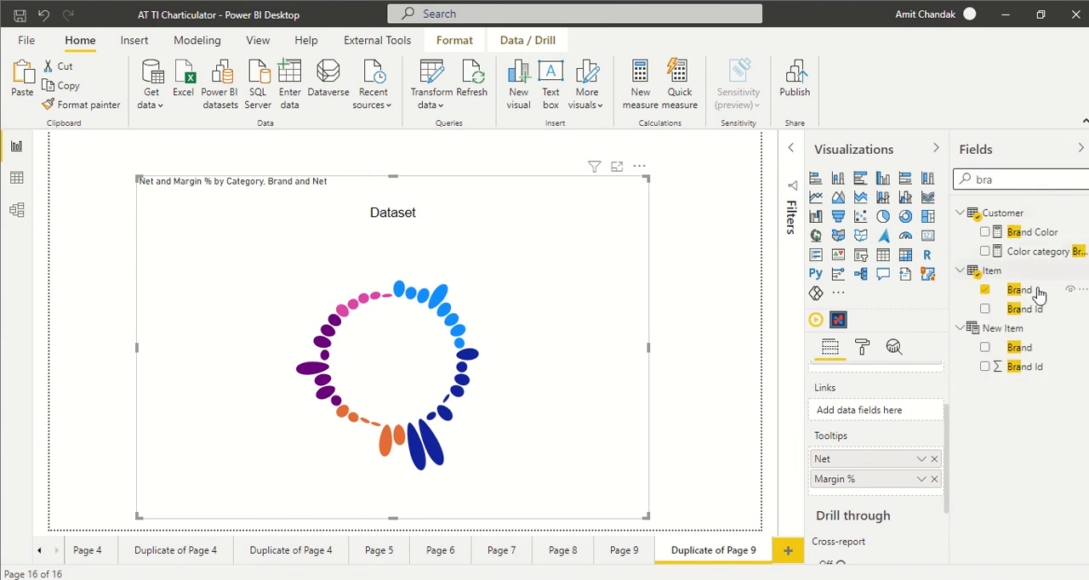
drag(1040, 290, 839, 458)
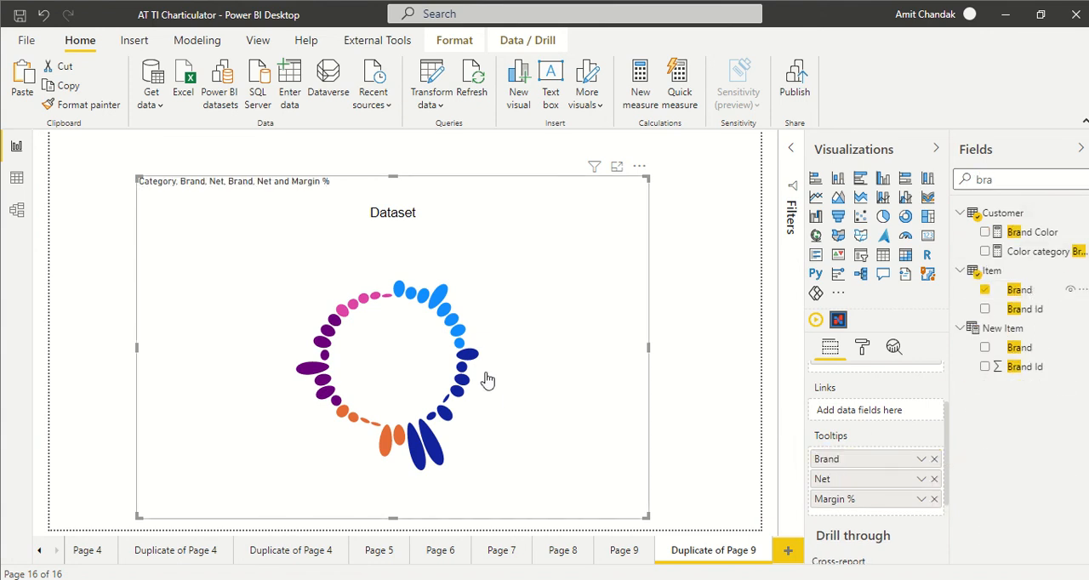
mouse_move(475, 359)
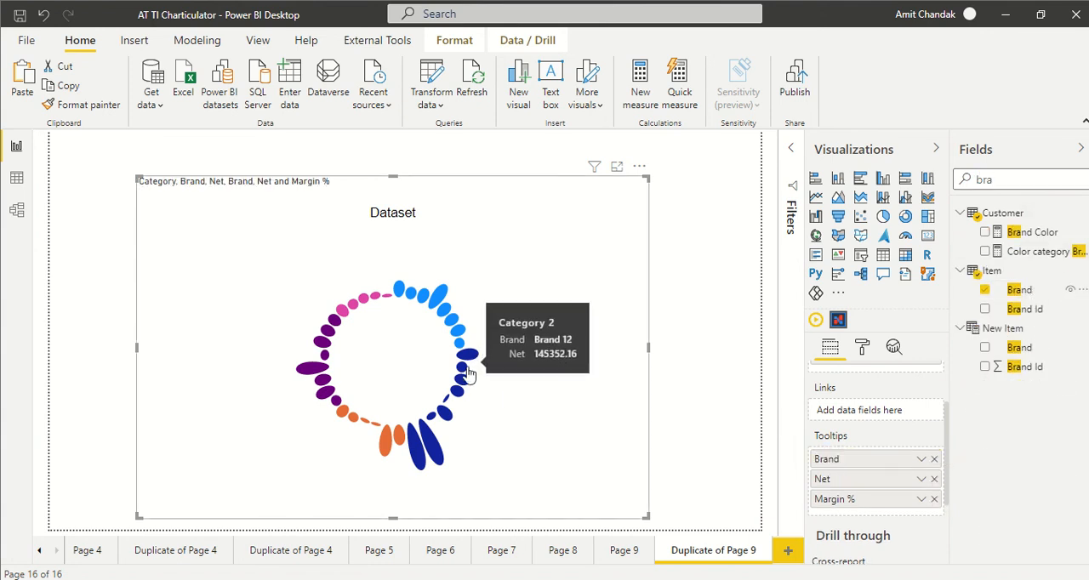
mouse_move(464, 396)
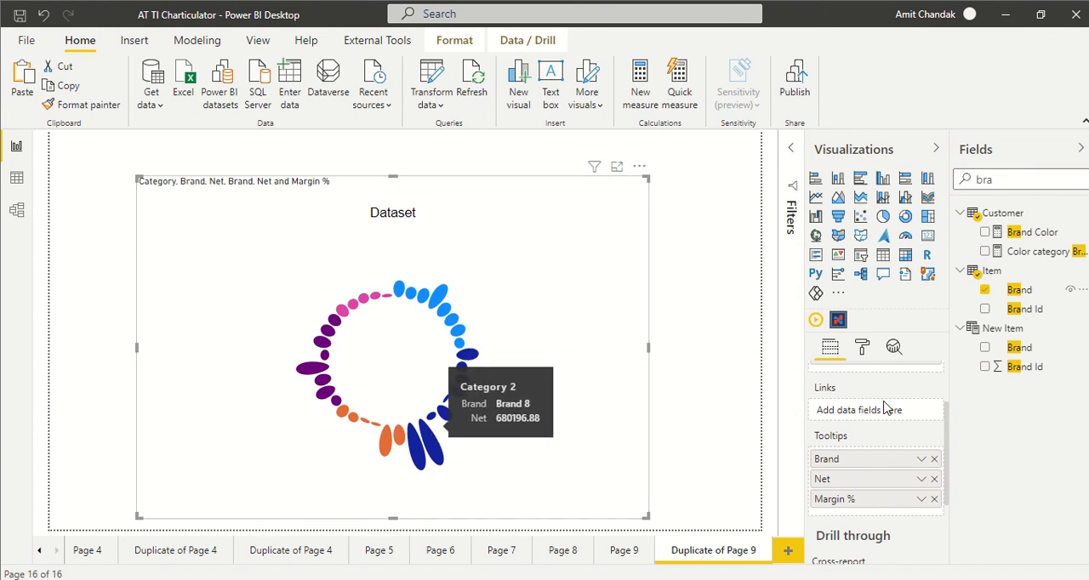
- Add Margin % from the Customer table to the visual's Data below Net
scroll(907, 415, up, 2)
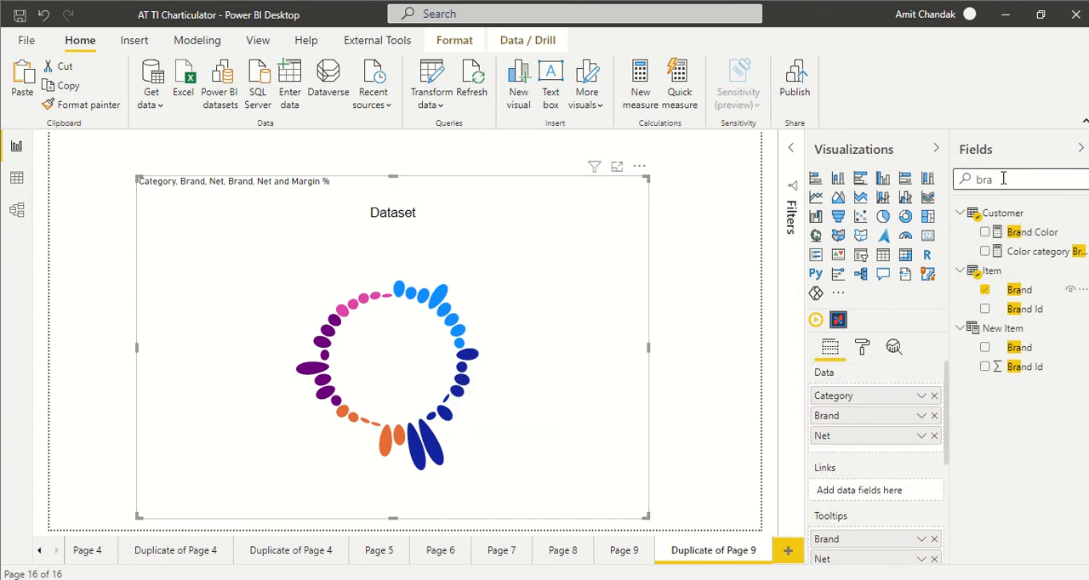
text(a)
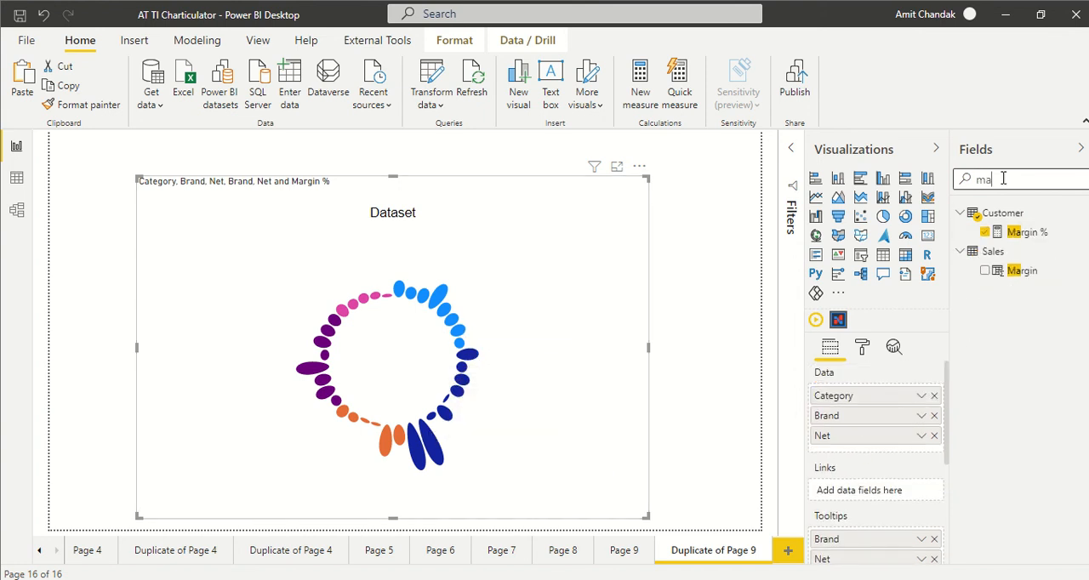
drag(1004, 233, 858, 444)
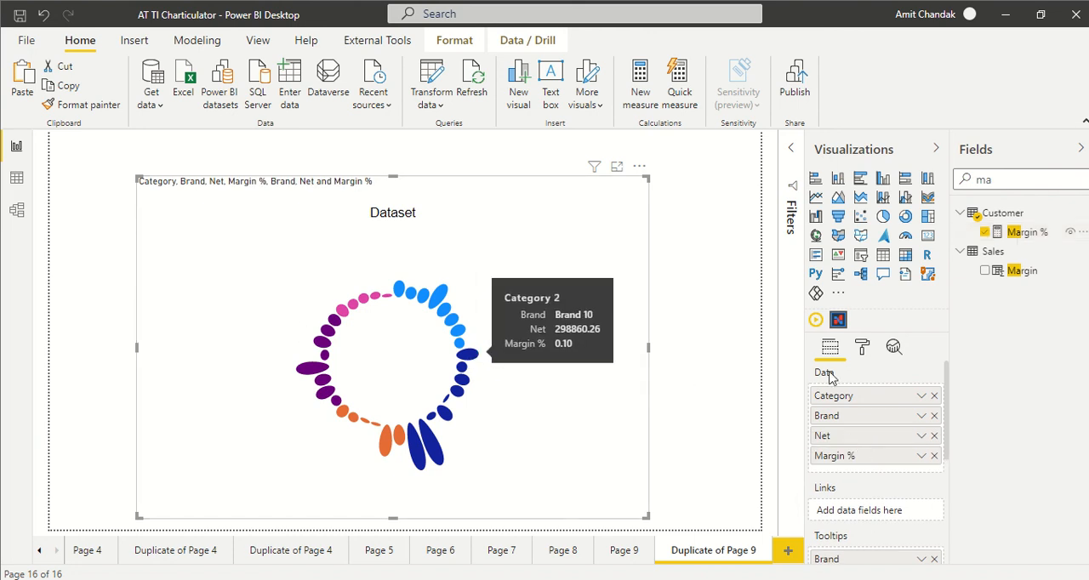
scroll(851, 408, down, 3)
scroll(870, 440, up, 1)
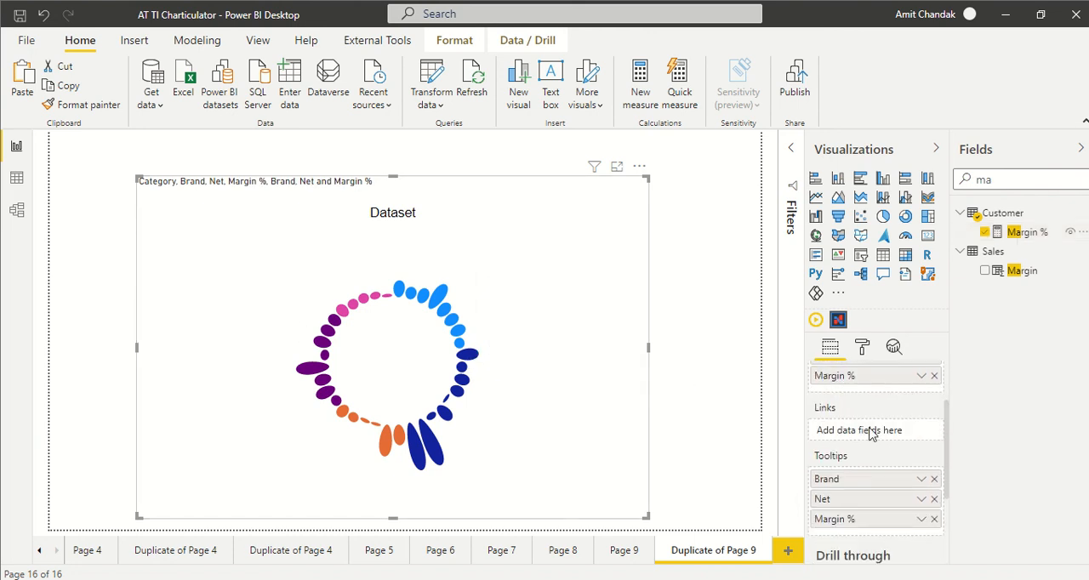
- Check the chart's tooltips with Margin % included and reopen the Charticulator visual for editing
mouse_move(457, 342)
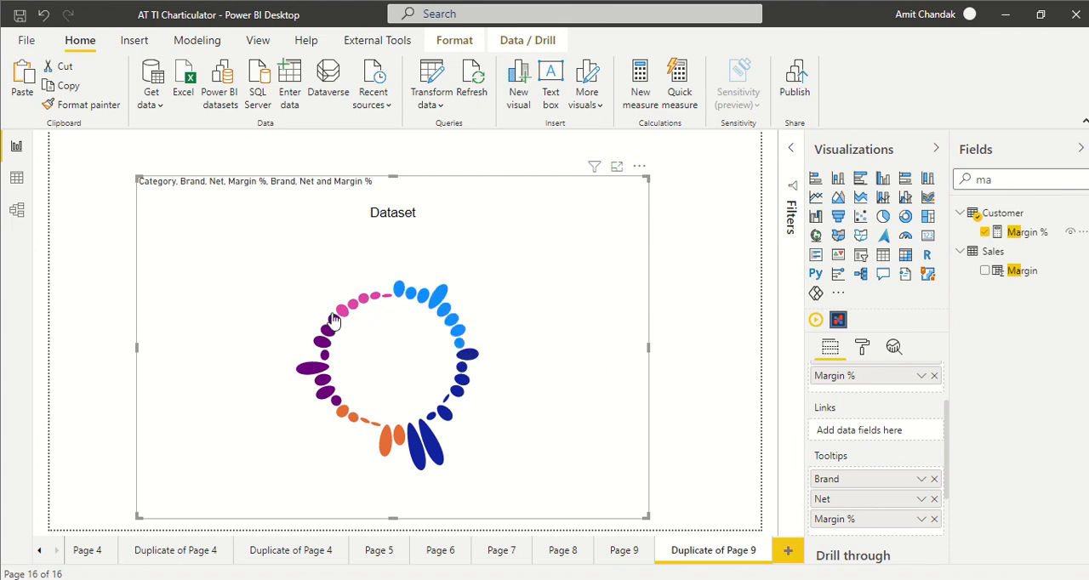
click(638, 167)
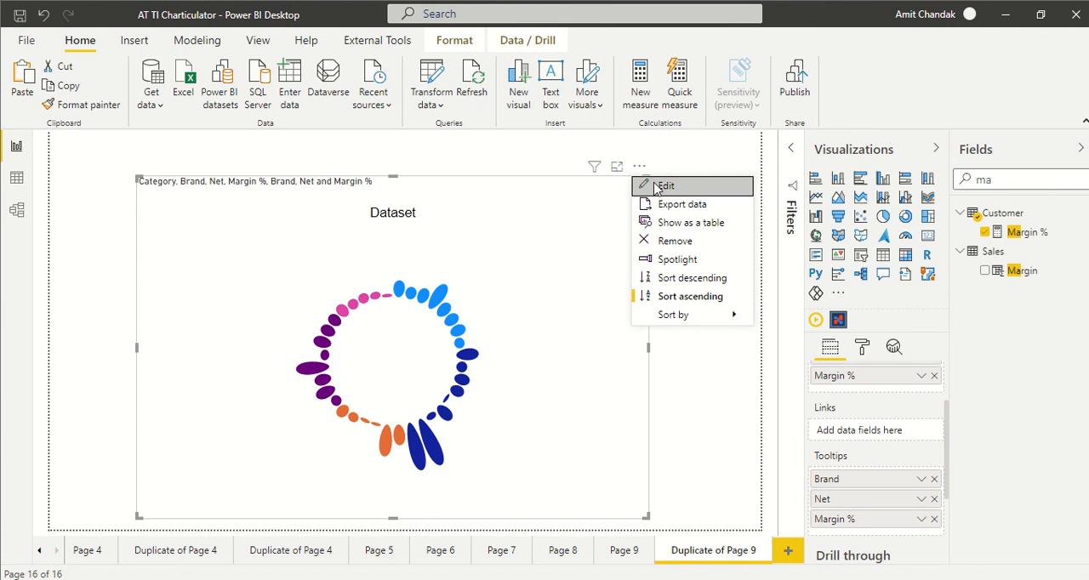
click(655, 188)
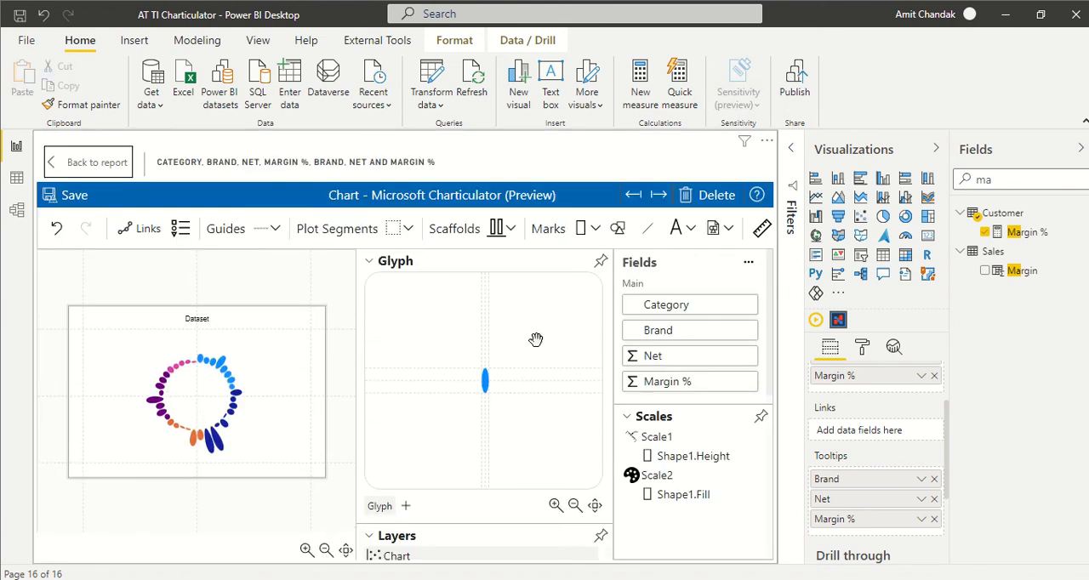
- Bind the width of the glyph's Shape1 ellipse to Margin %
click(372, 265)
click(441, 384)
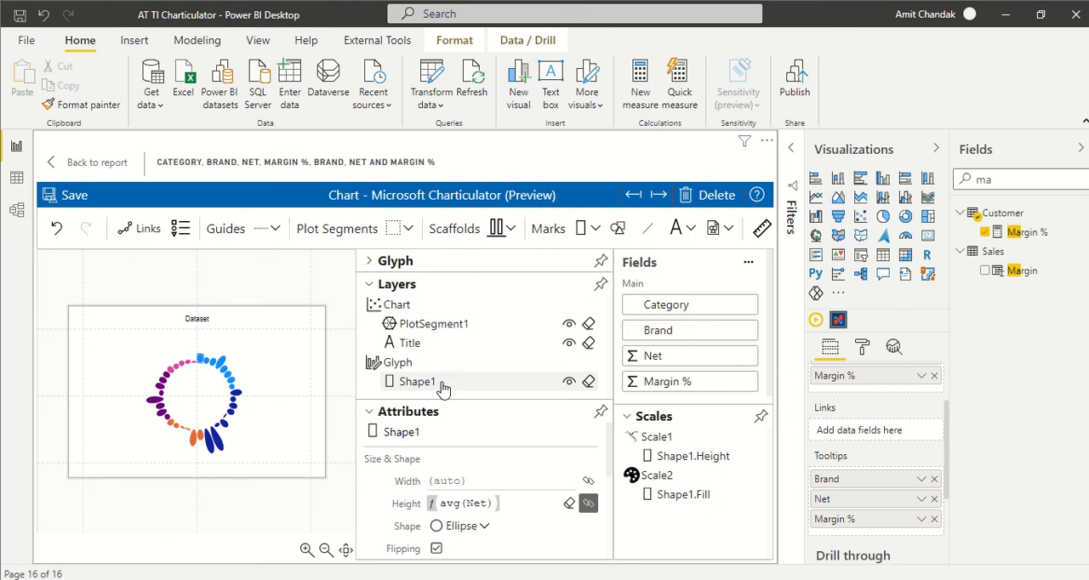
drag(668, 382, 452, 489)
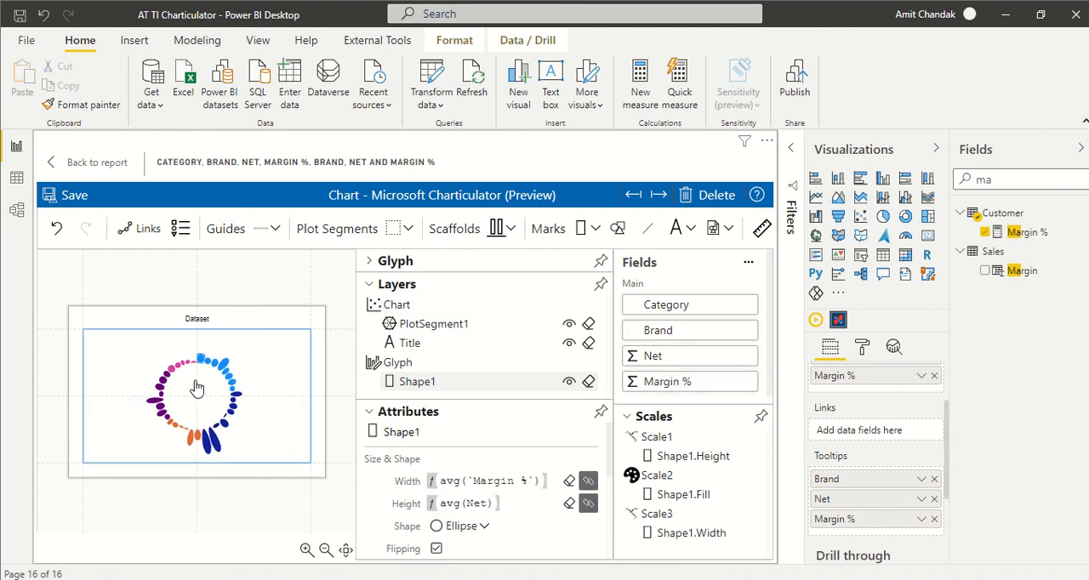
- Bind the opacity of the glyph's Shape1 ellipse to Margin %
scroll(554, 452, down, 1)
scroll(554, 452, down, 2)
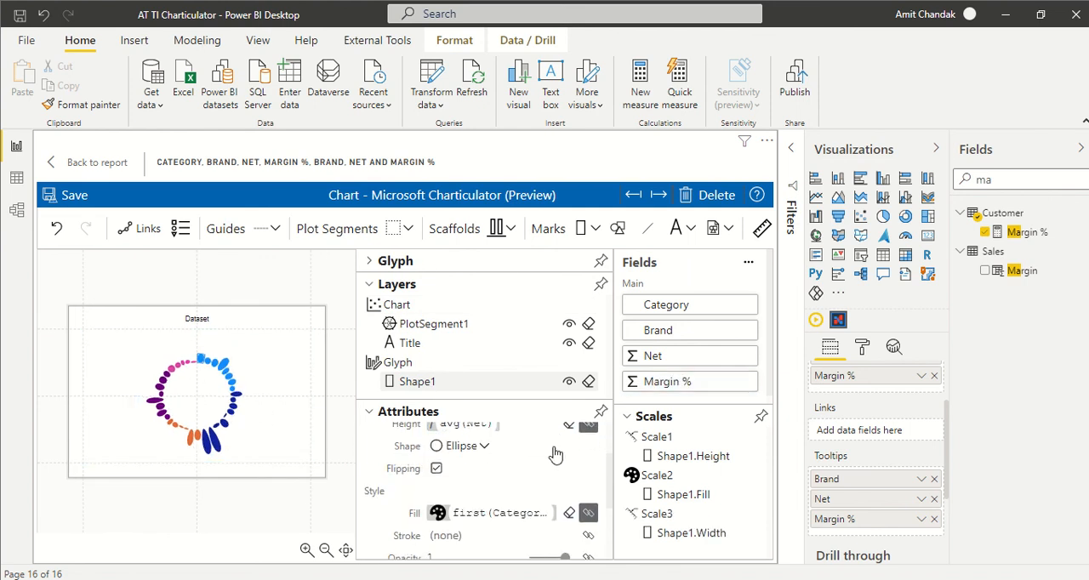
drag(657, 385, 460, 487)
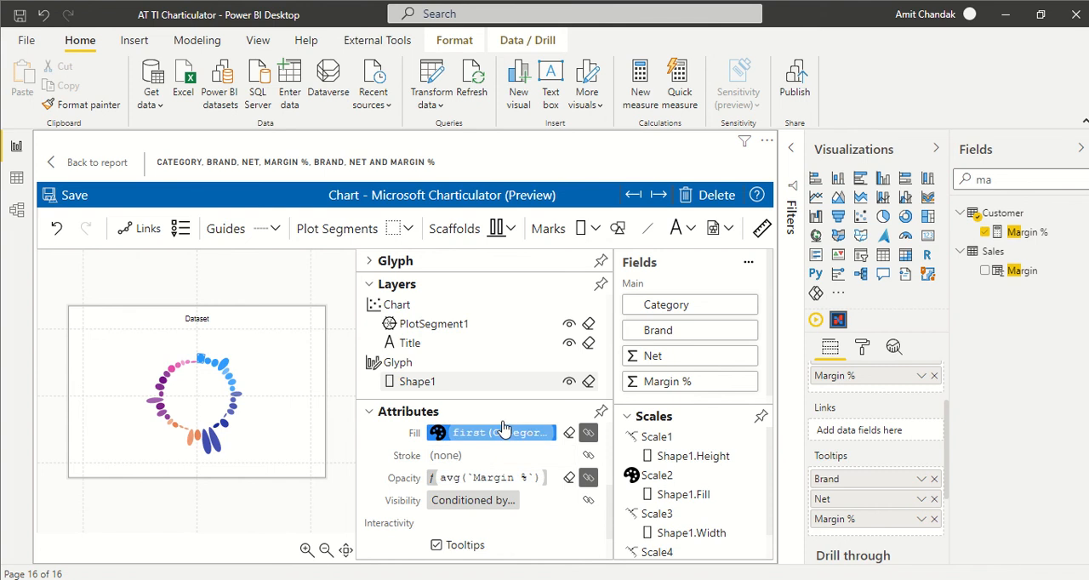
- Save the chart, return to the report and check the tooltip on a Category 1 ellipse
scroll(532, 440, up, 2)
scroll(531, 441, up, 2)
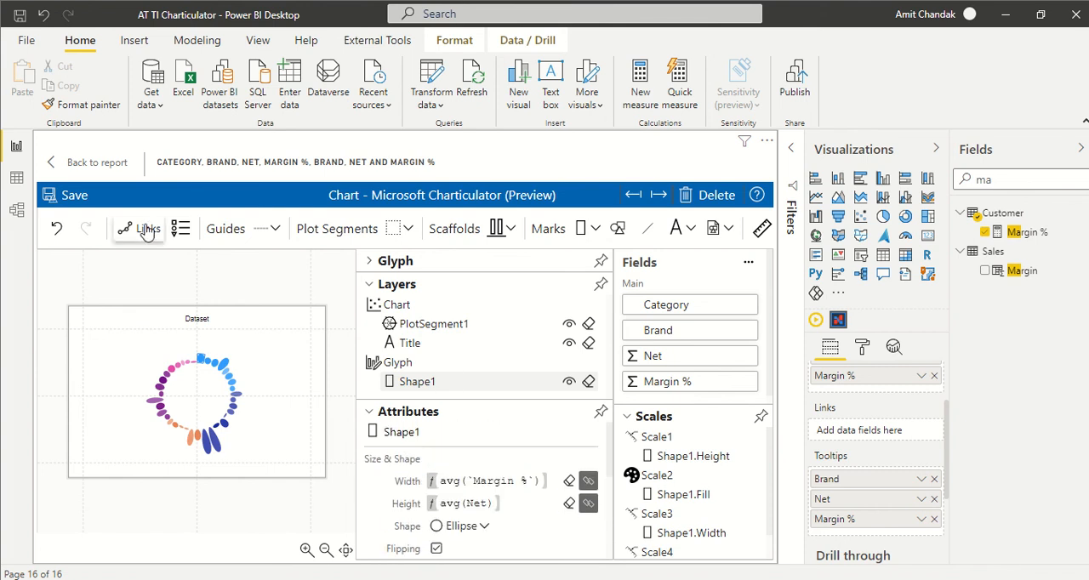
click(73, 194)
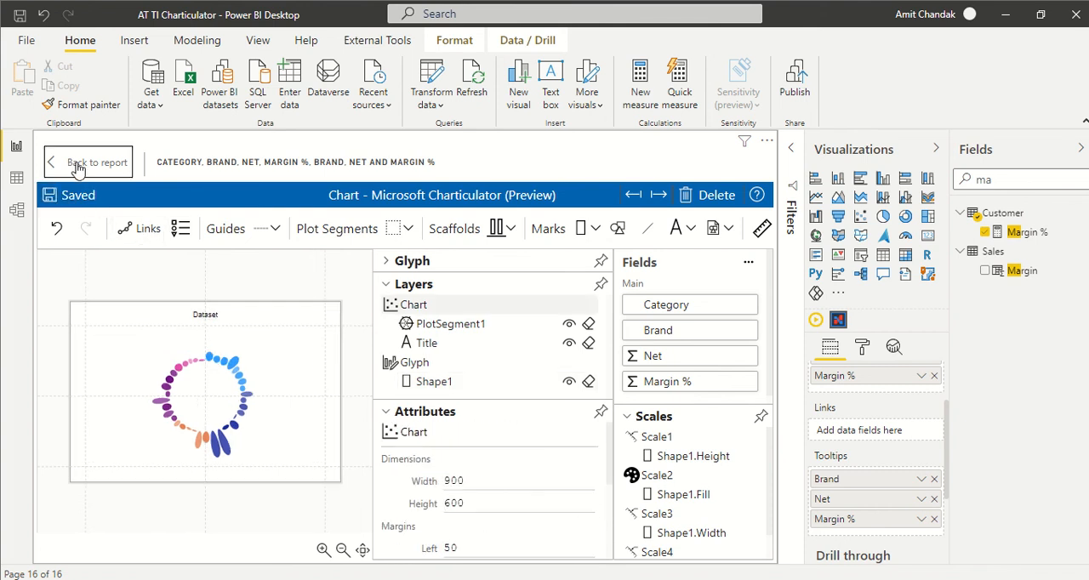
click(85, 167)
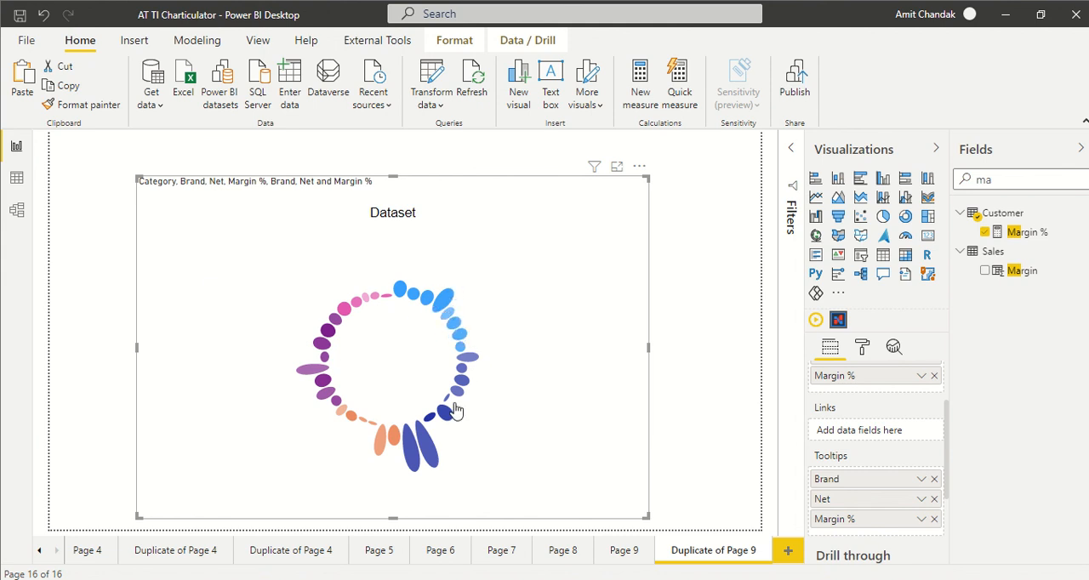
mouse_move(451, 320)
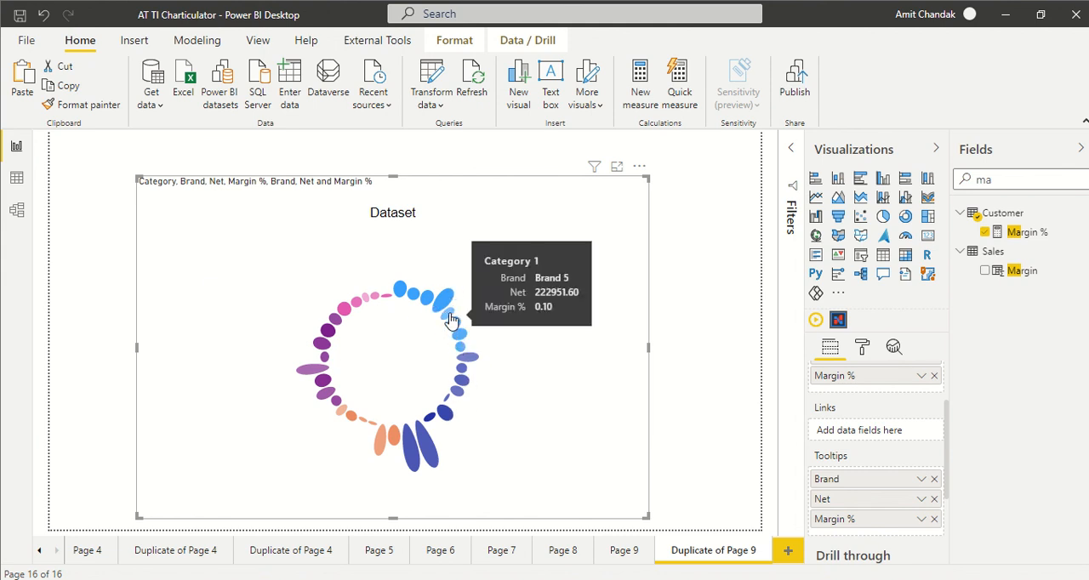